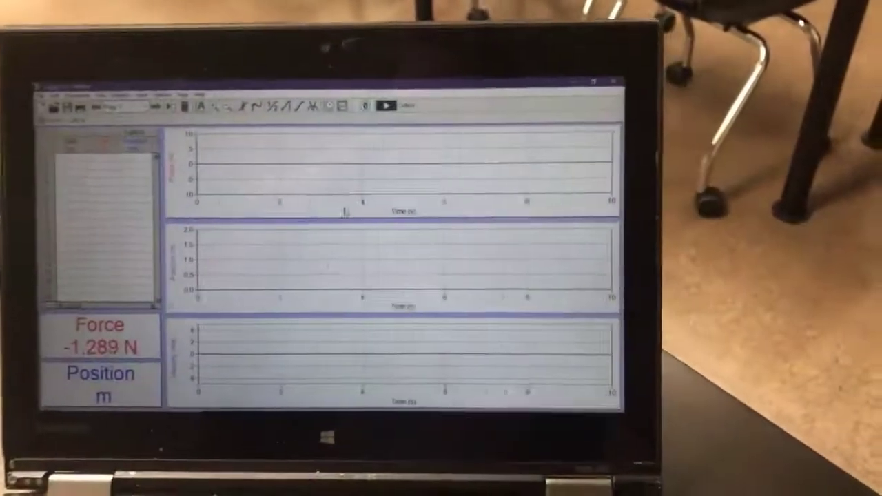
- Zero the force and motion sensors with Ctrl+0 so the live force reads zero
key("ctrl+0")
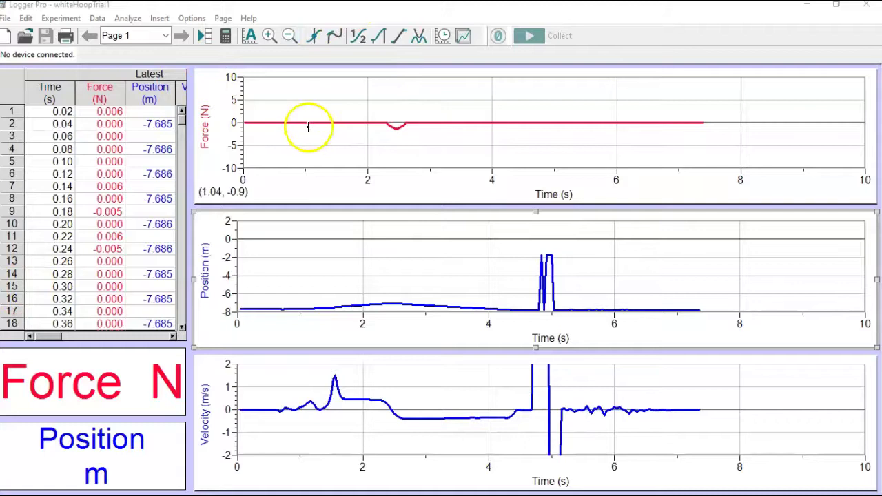
- Bring the Impulse and Momentum LAB answer document in Word to the front
mouse_move(400, 492)
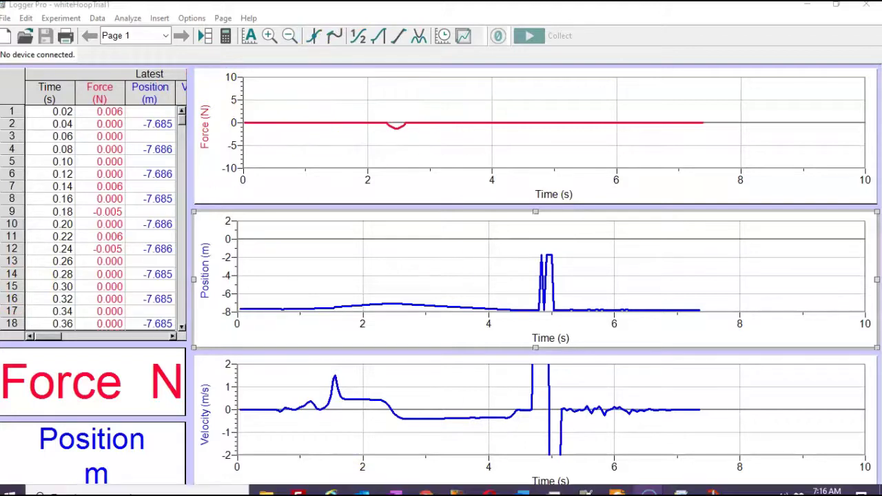
mouse_move(525, 487)
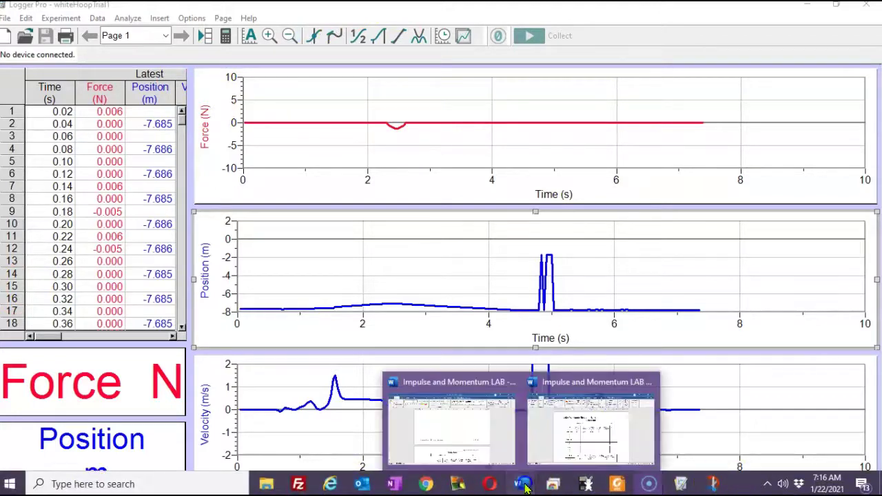
left_click(571, 417)
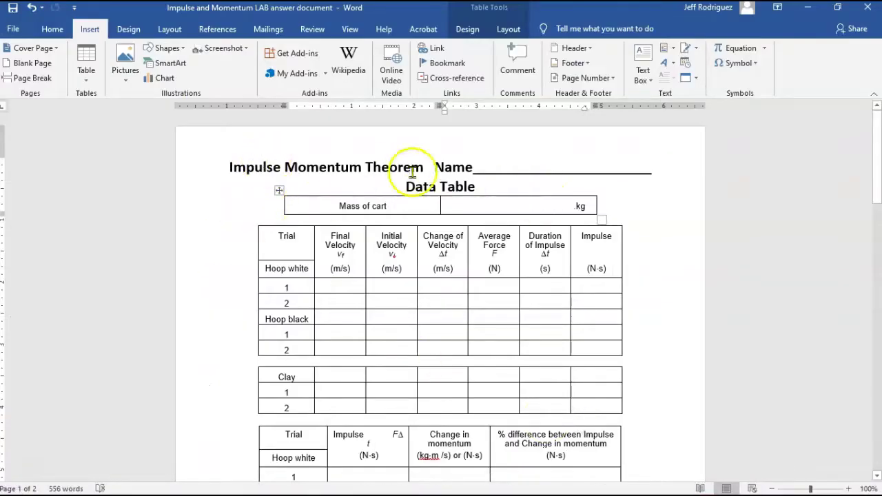
- Enter 0.297 as the cart mass in kg in the data table
left_click(548, 203)
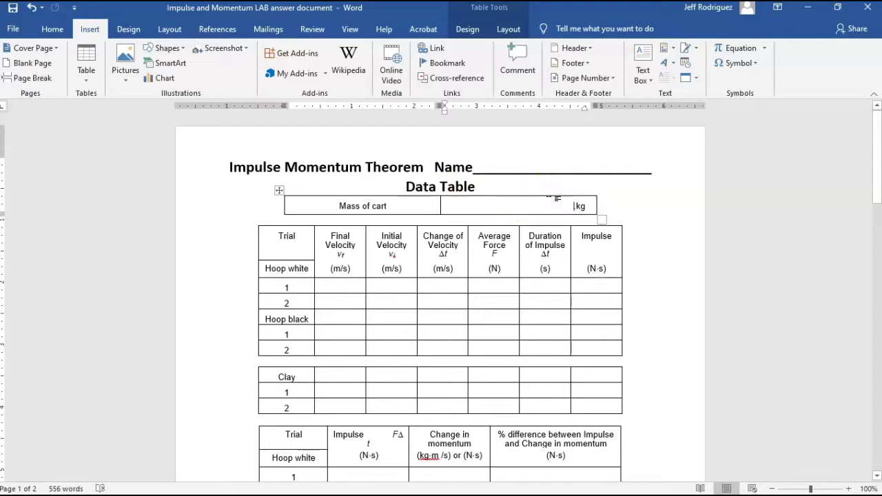
type("0.297")
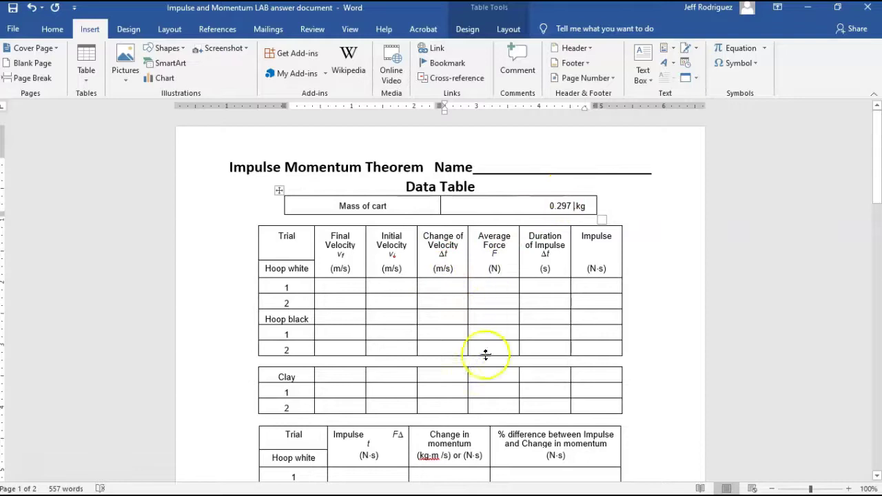
- Delete the old worked calculation and percent-difference line after 'Δp=mΔv=' in analysis question 1
scroll(444, 407, "down", 1)
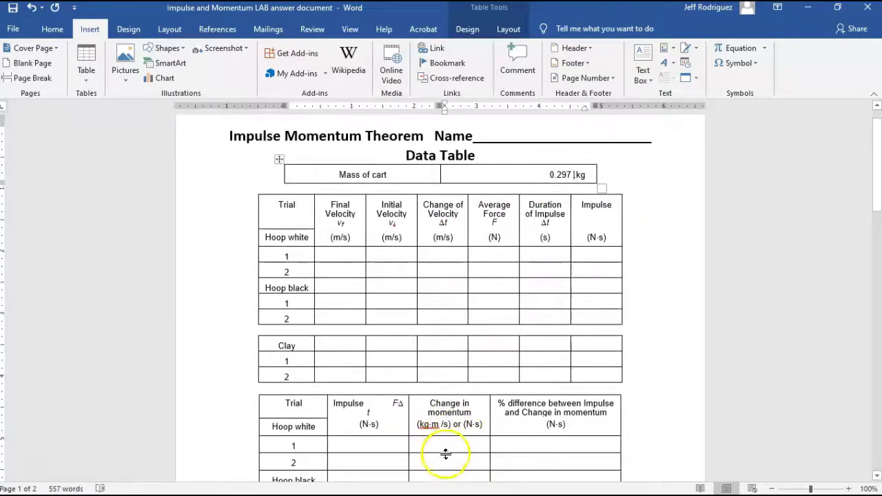
scroll(207, 227, "down", 3)
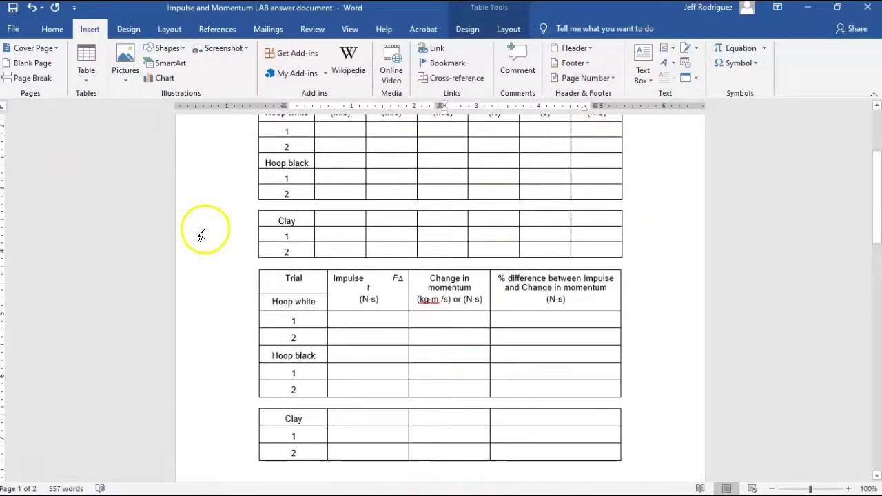
scroll(201, 236, "up", 1)
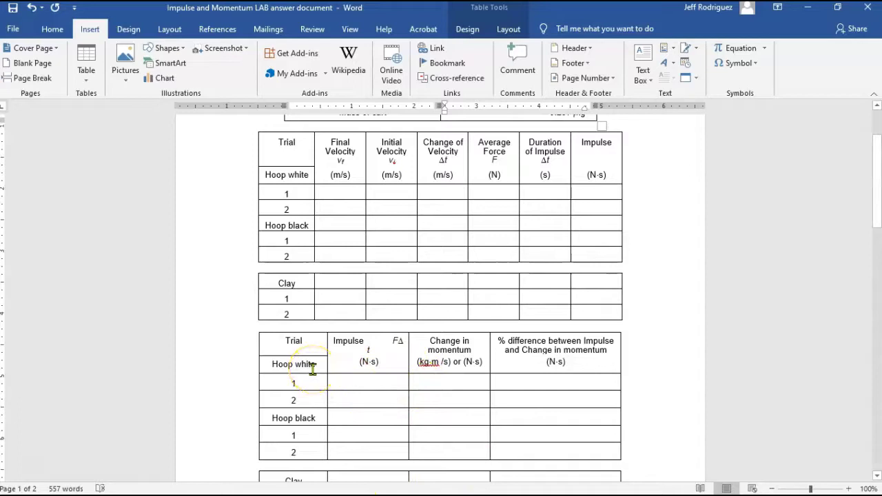
scroll(312, 370, "up", 1)
scroll(313, 369, "down", 2)
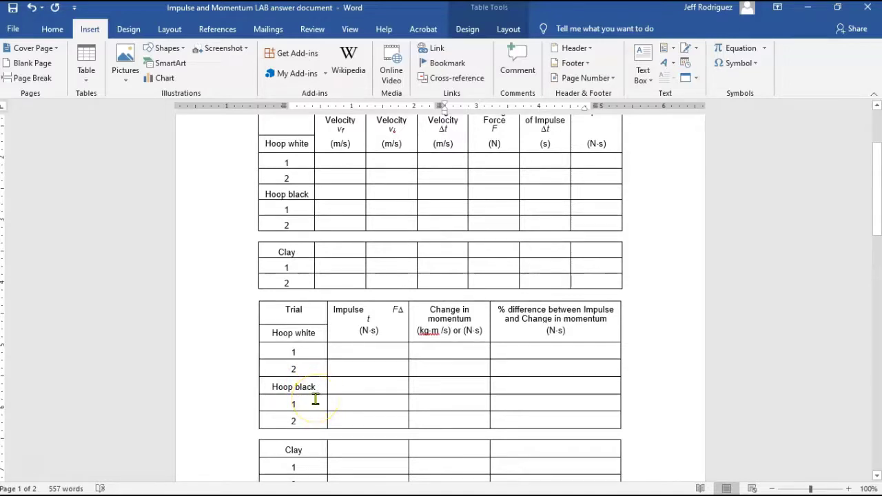
scroll(306, 405, "down", 3)
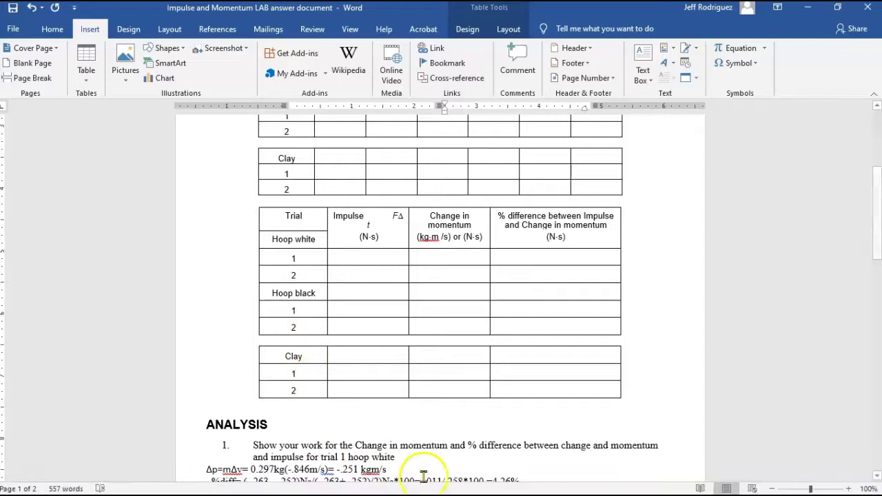
scroll(296, 404, "down", 2)
scroll(234, 393, "up", 3)
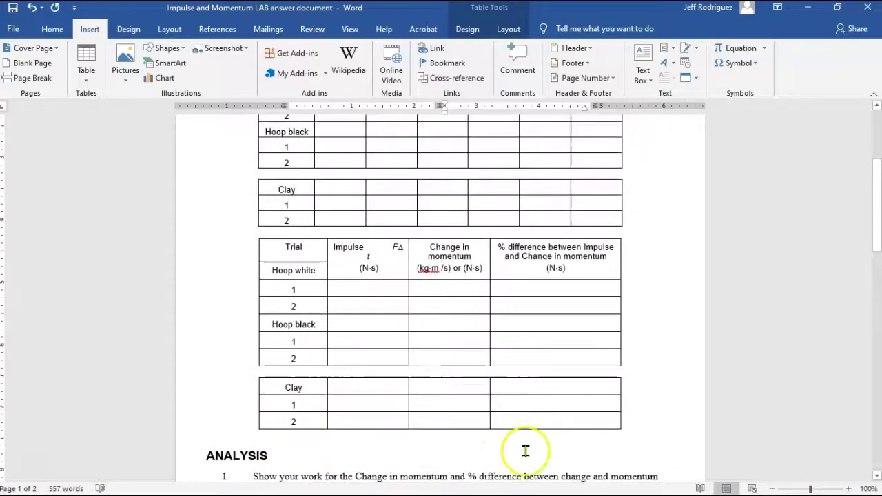
scroll(526, 449, "down", 2)
left_click(192, 442)
left_click_drag(538, 452, 253, 440)
key("BackSpace")
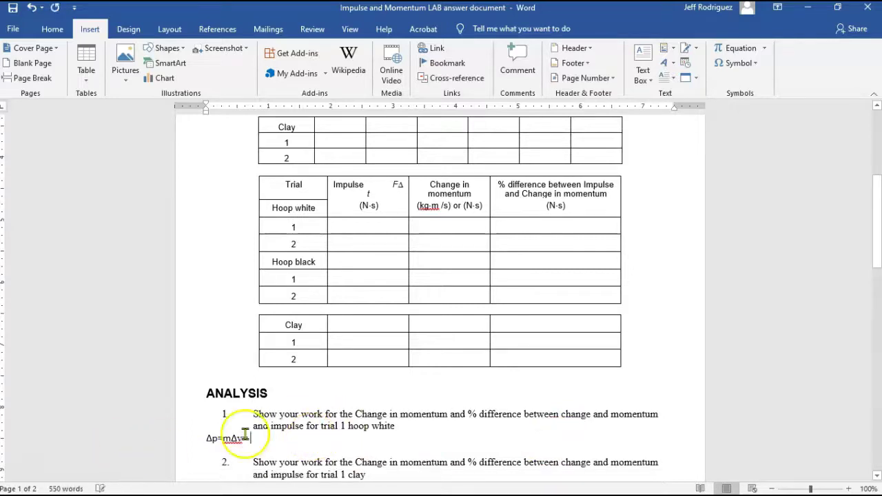
scroll(315, 386, "down", 3)
- Back in Logger Pro, select the collision interval of about 2.28 to 2.66 s on the force graph
mouse_move(393, 478)
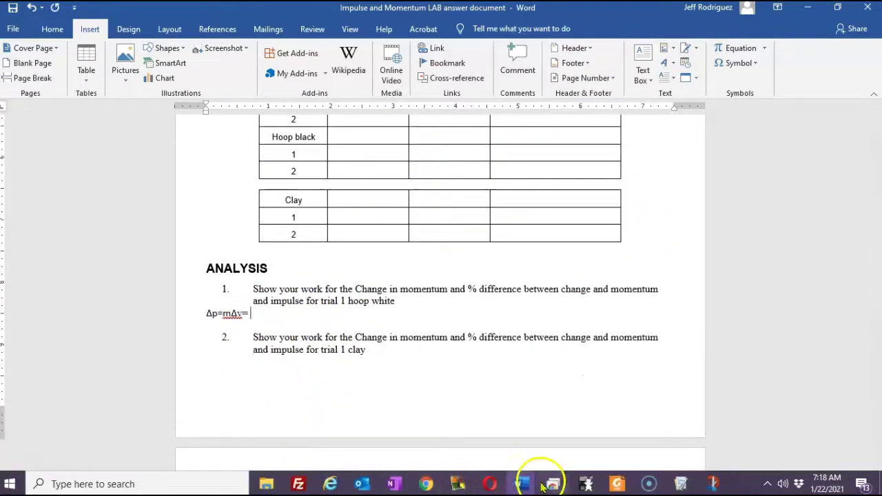
left_click(681, 484)
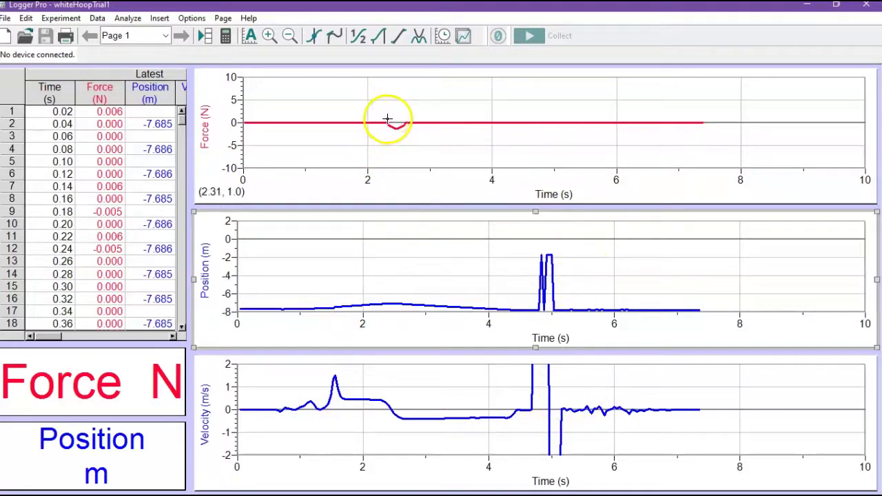
left_click_drag(386, 120, 410, 136)
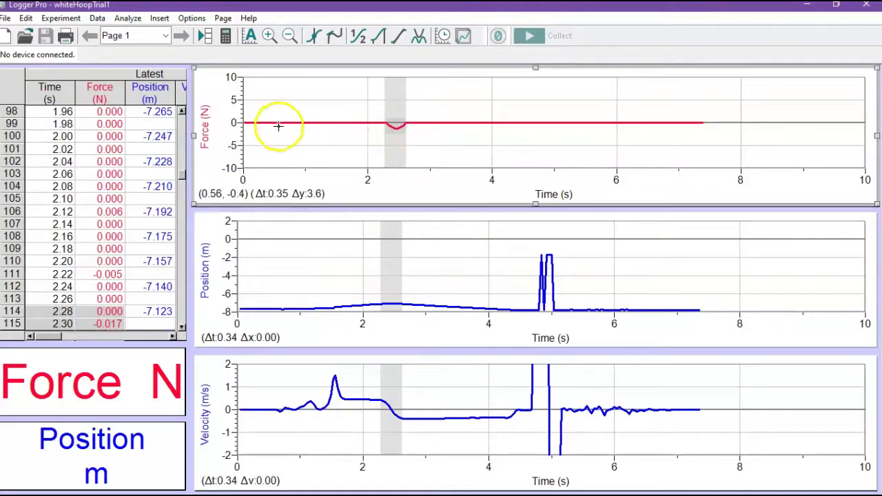
- Rescale the force graph's vertical axis to span -2 to 1 N
left_click(232, 78)
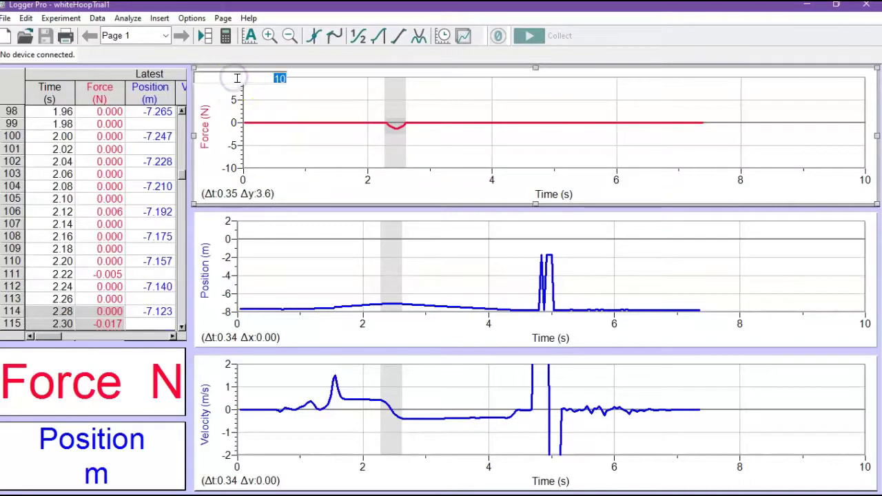
type("-1")
key("Return")
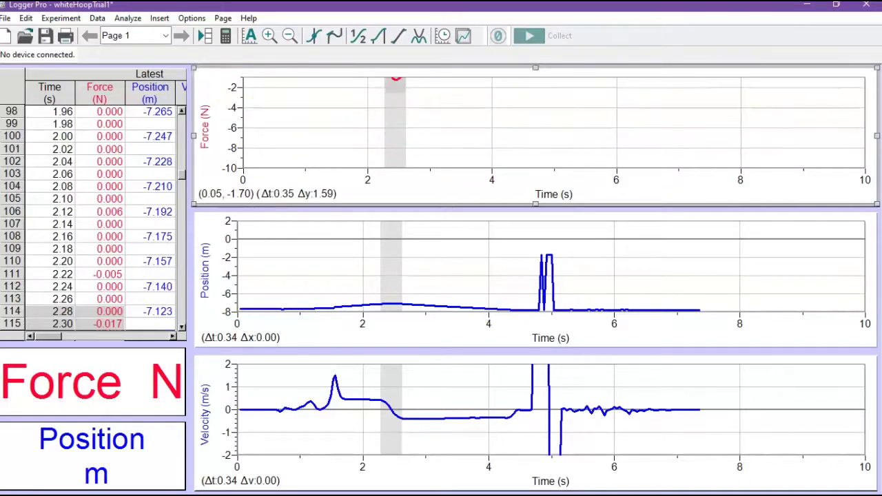
left_click(233, 87)
type("0")
key("Return")
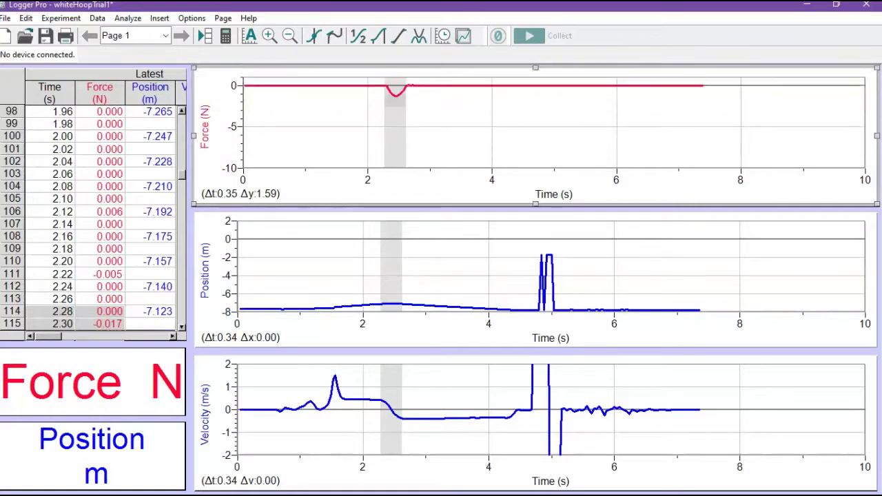
left_click(230, 170)
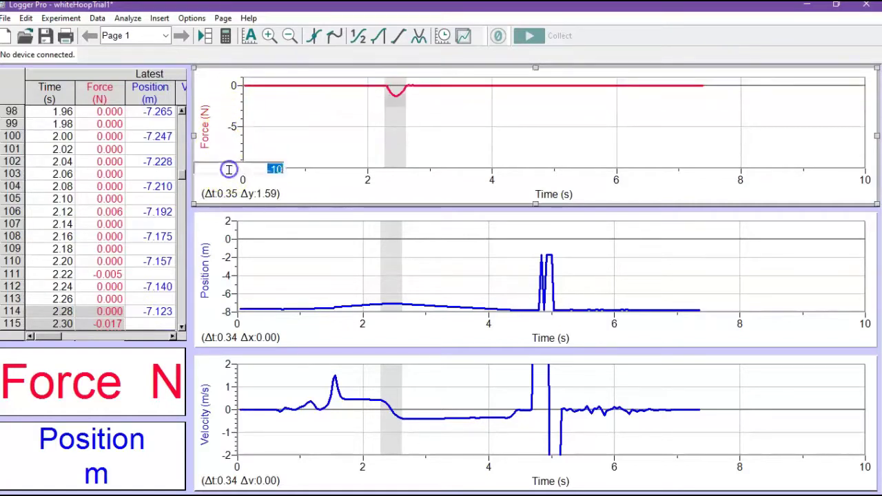
type("-2")
key("Return")
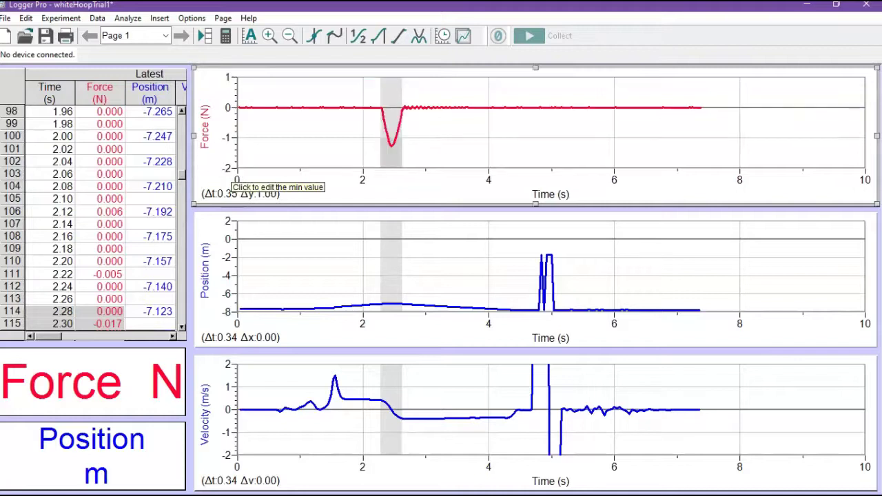
- Rescale the position axis to -8 to -6 m and velocity to -0.7 to 0.7 m/s
left_click(228, 220)
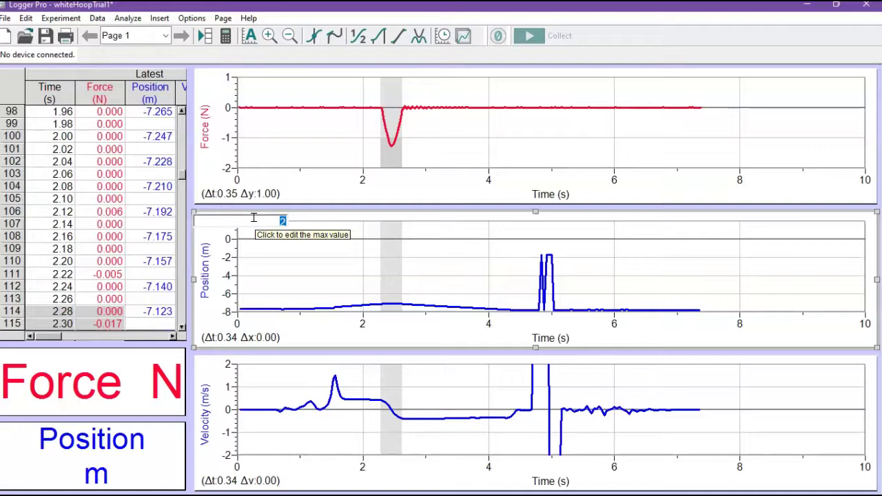
type("-6")
key("Return")
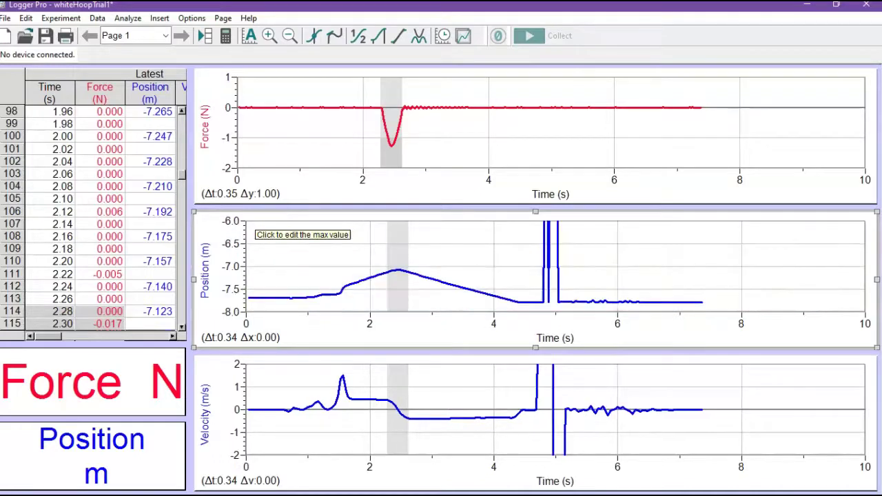
left_click(238, 363)
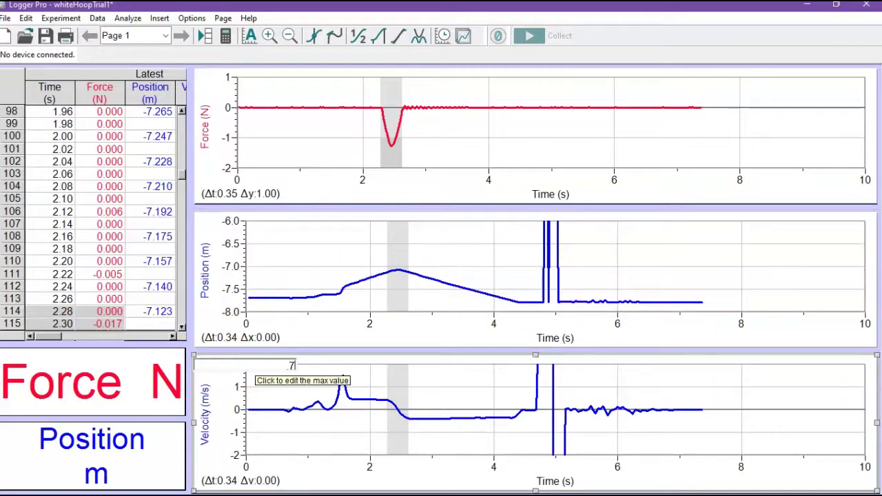
type(".7")
key("Return")
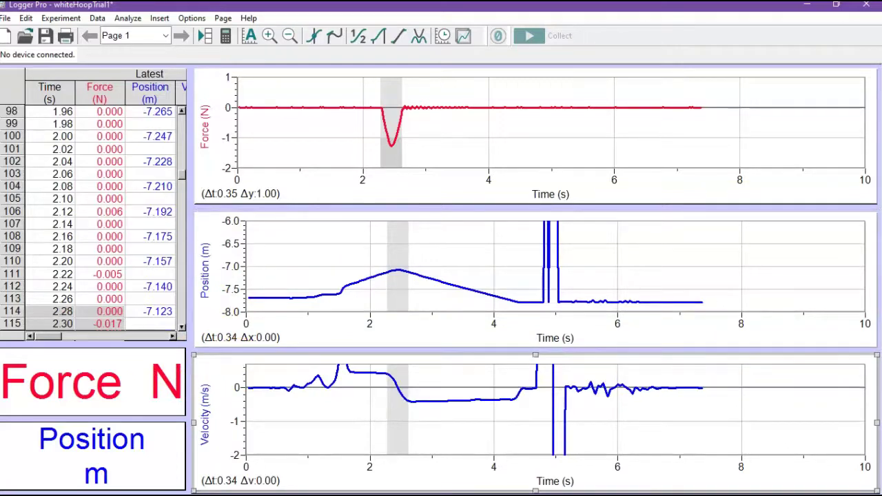
left_click(237, 455)
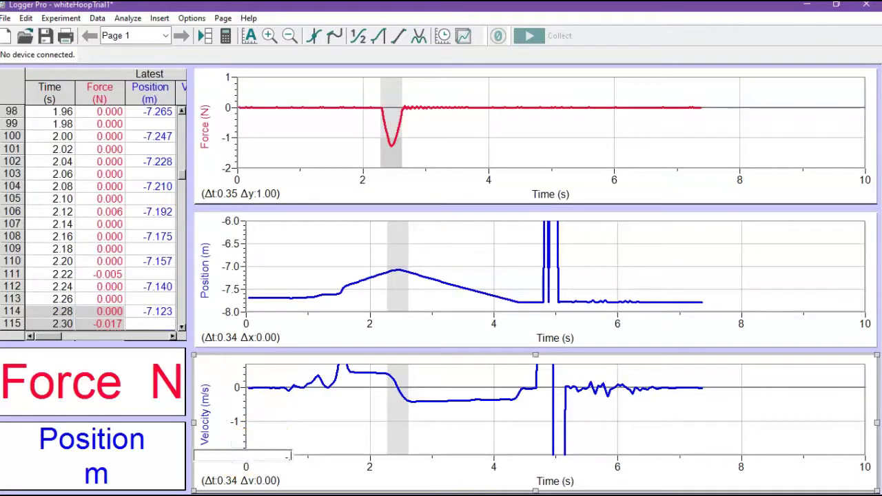
key("Return")
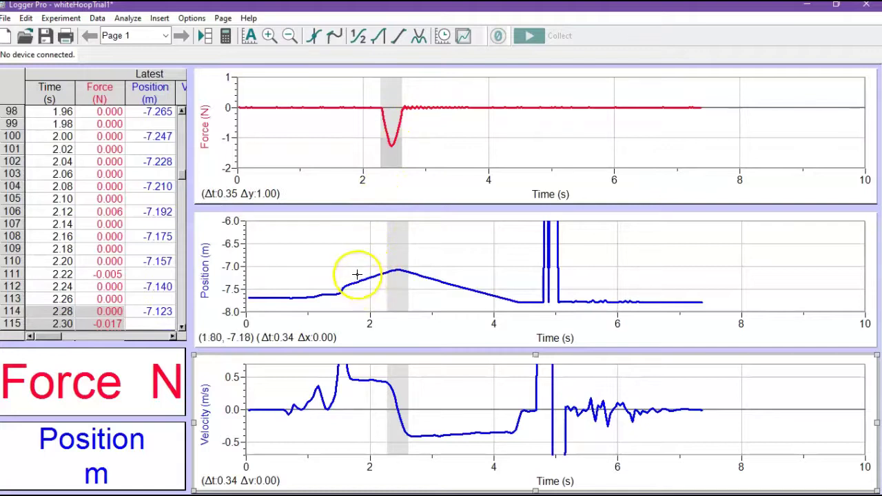
- Select stretches of the position graph, ending on the roughly 2.9 to 3.5 s post-collision range
left_click_drag(353, 274, 393, 278)
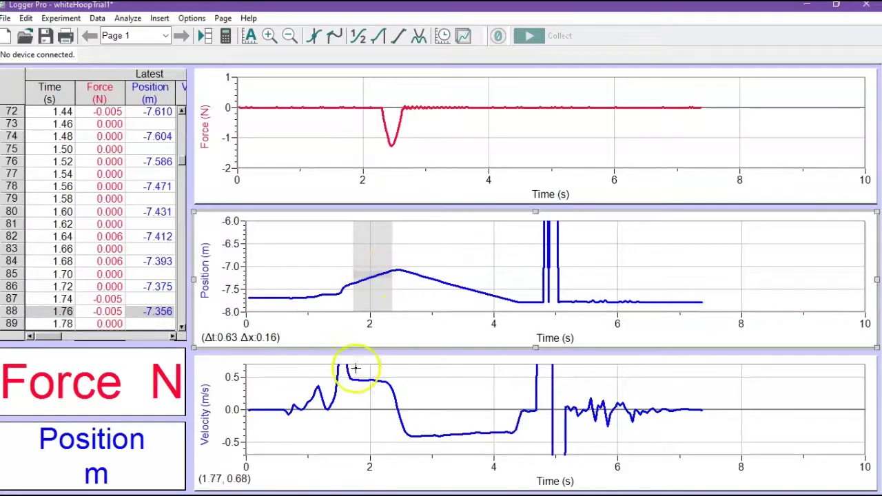
left_click_drag(423, 266, 461, 306)
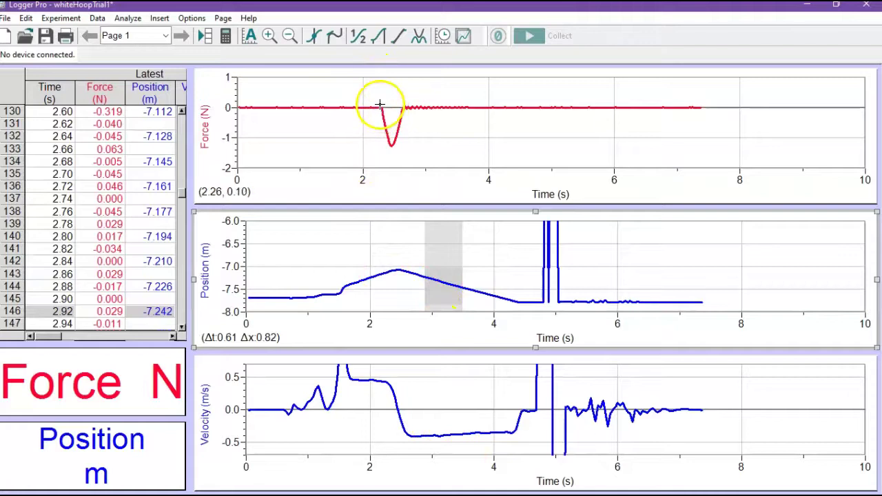
- Select the whole force dip from about 2.31 to 2.63 s to measure its Δt
left_click_drag(380, 105, 388, 105)
left_click(405, 117)
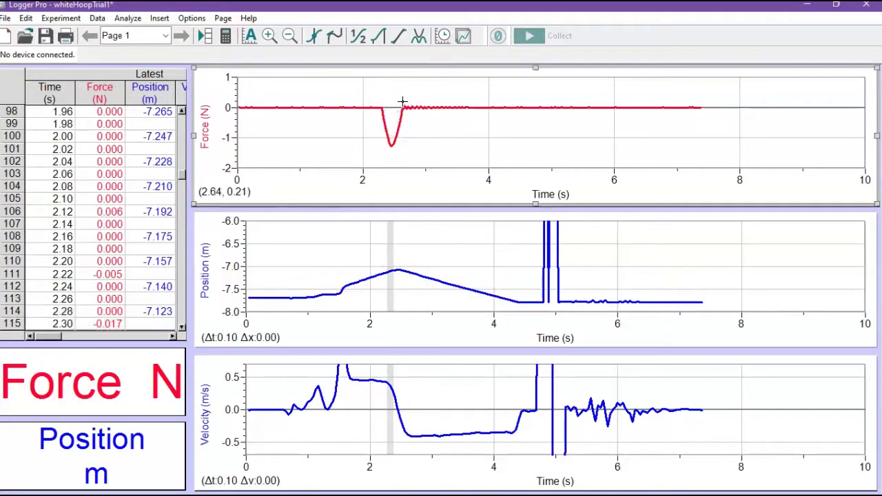
left_click_drag(403, 101, 382, 101)
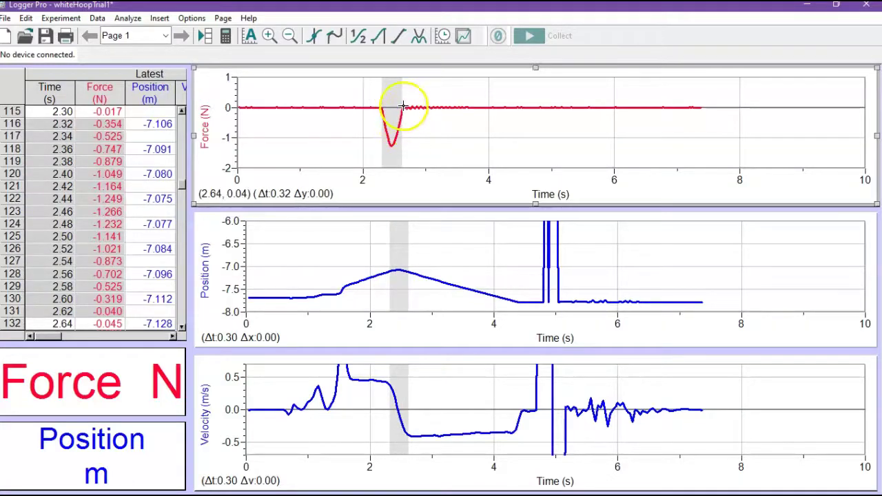
left_click_drag(401, 96, 384, 94)
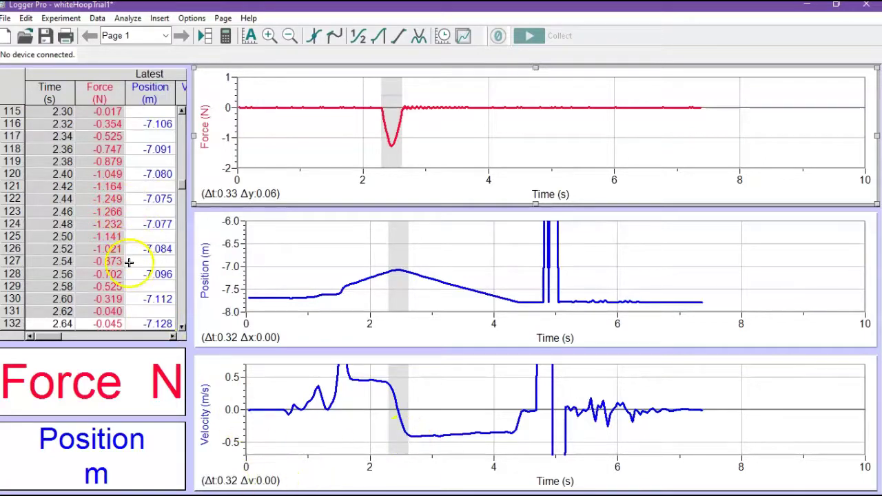
- Widen the data table to show Velocity and scroll to readings before and after the force dip
left_click(183, 111)
left_click(183, 112)
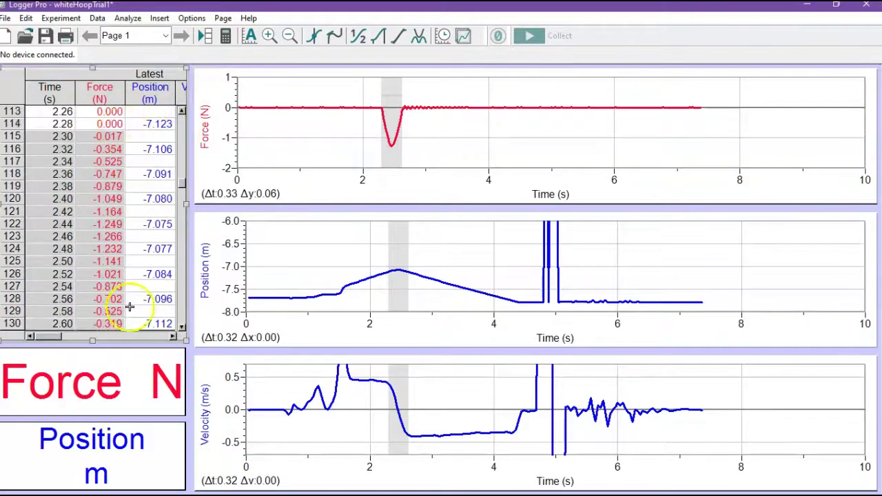
left_click_drag(187, 207, 229, 206)
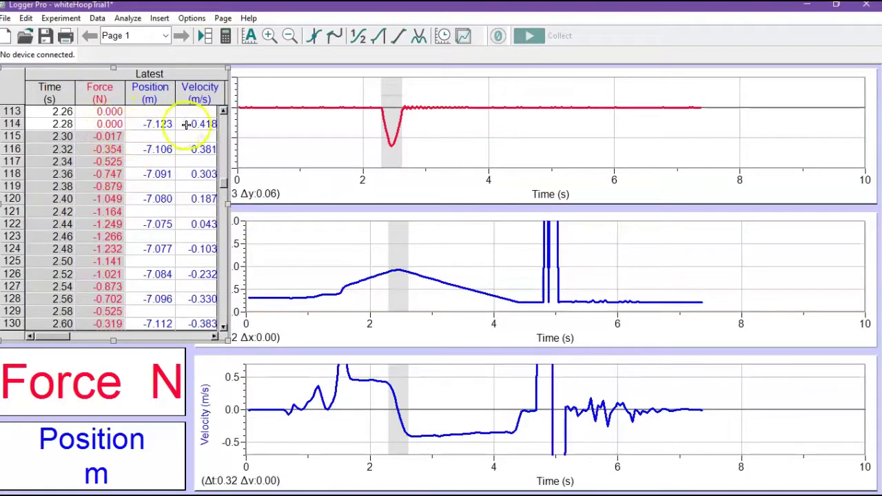
left_click(223, 326)
left_click(223, 327)
left_click(223, 327)
left_click(223, 328)
left_click(223, 328)
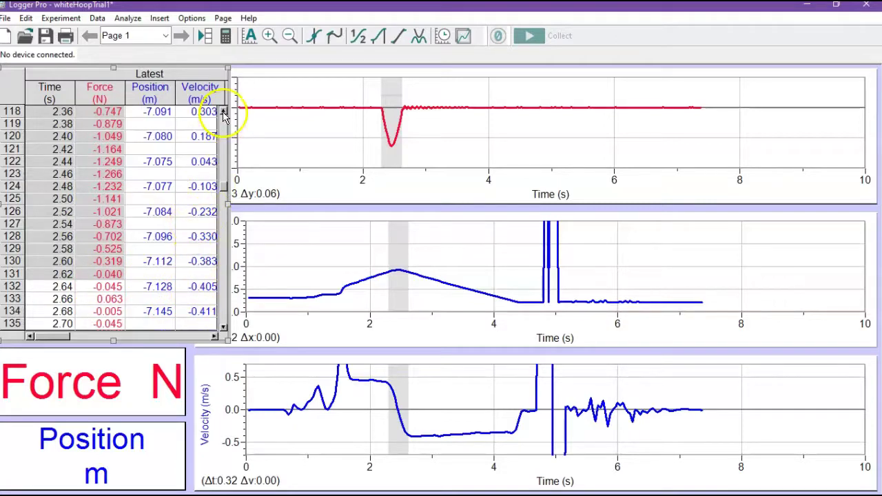
left_click_drag(222, 113, 223, 112)
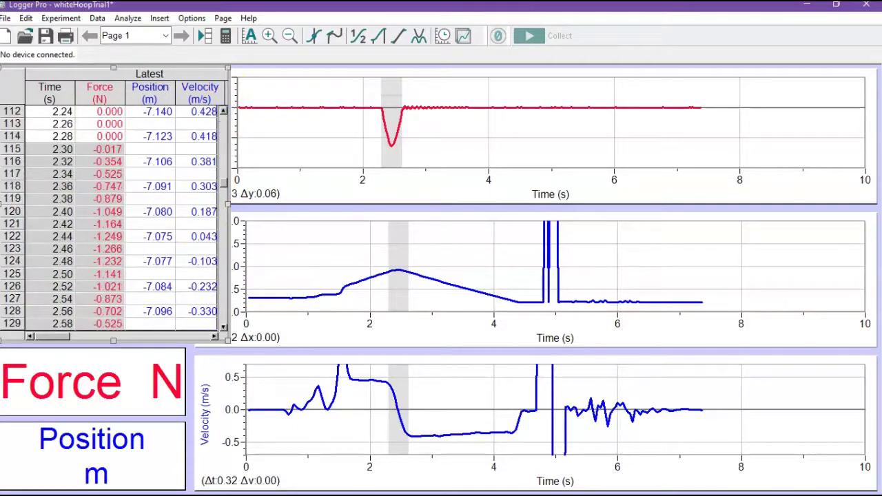
mouse_move(404, 478)
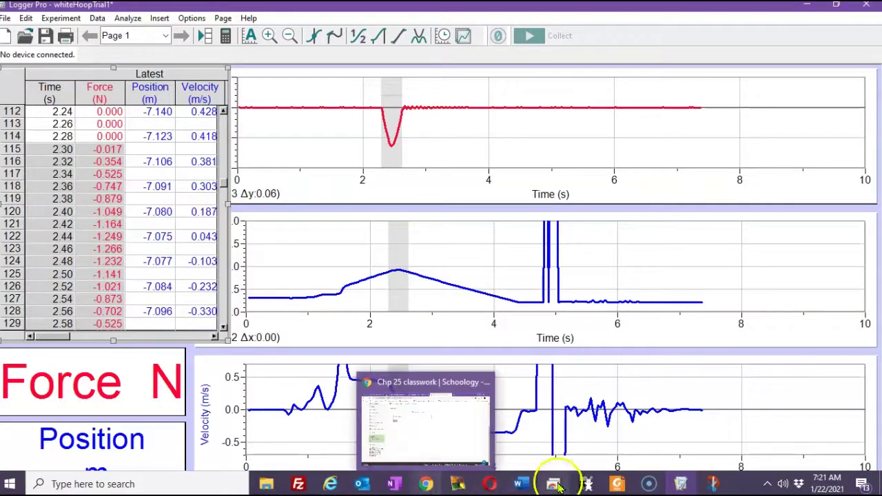
- Enter hoop white trial 1's velocities: initial .418, final -.405, change -.823 m/s
mouse_move(518, 482)
left_click(556, 449)
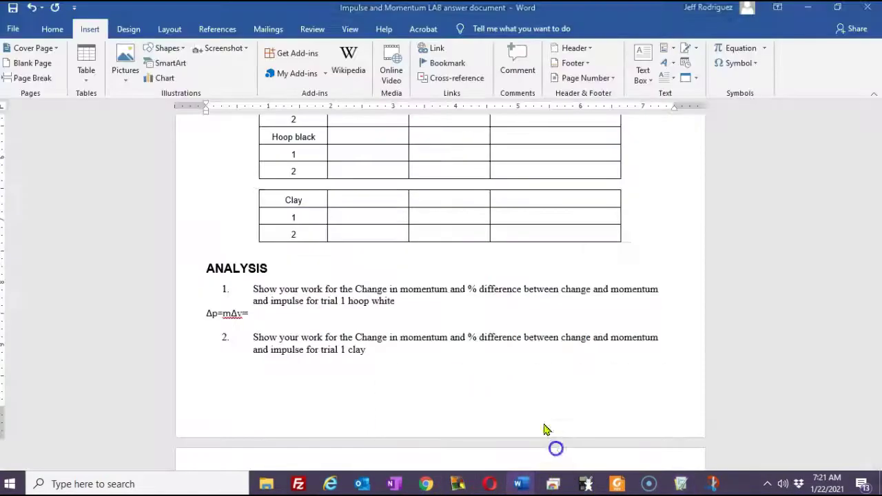
scroll(418, 241, "up", 10)
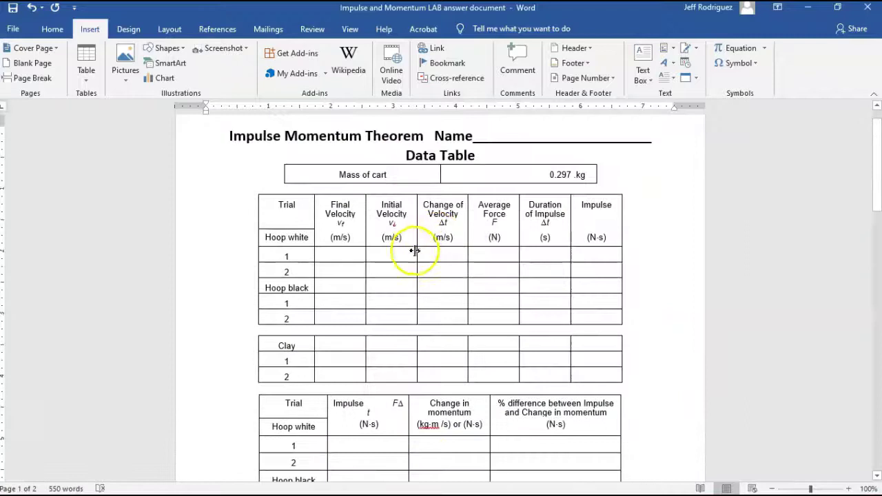
left_click(388, 255)
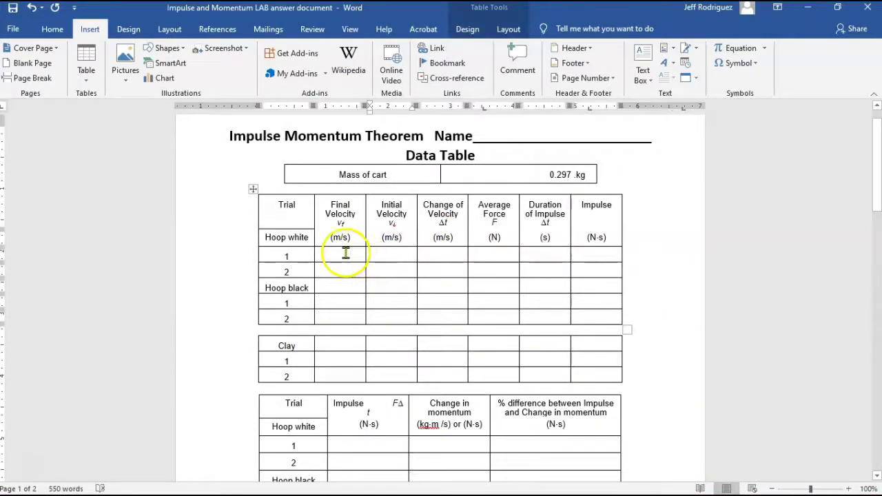
type("0")
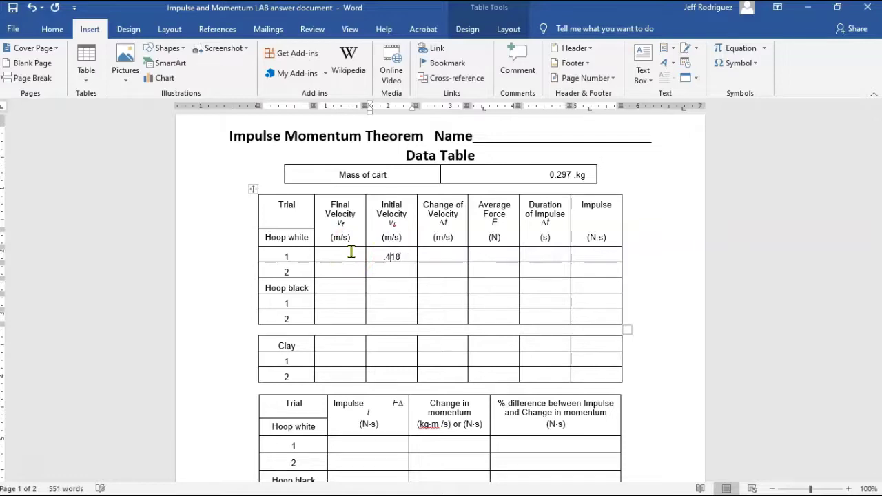
left_click(351, 252)
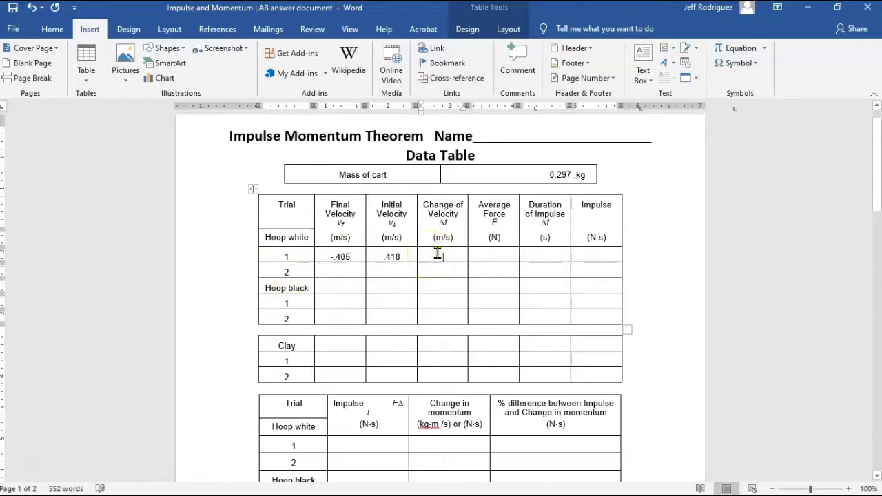
scroll(427, 324, "down", 6)
scroll(441, 203, "up", 4)
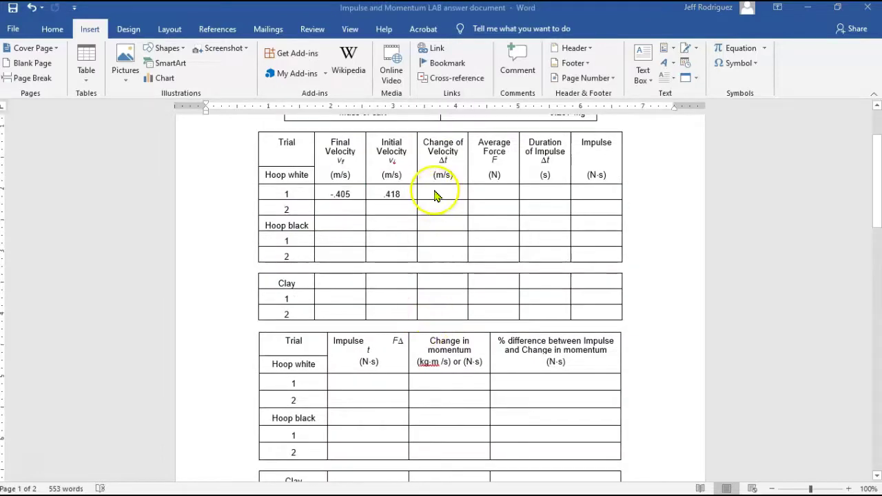
left_click(432, 195)
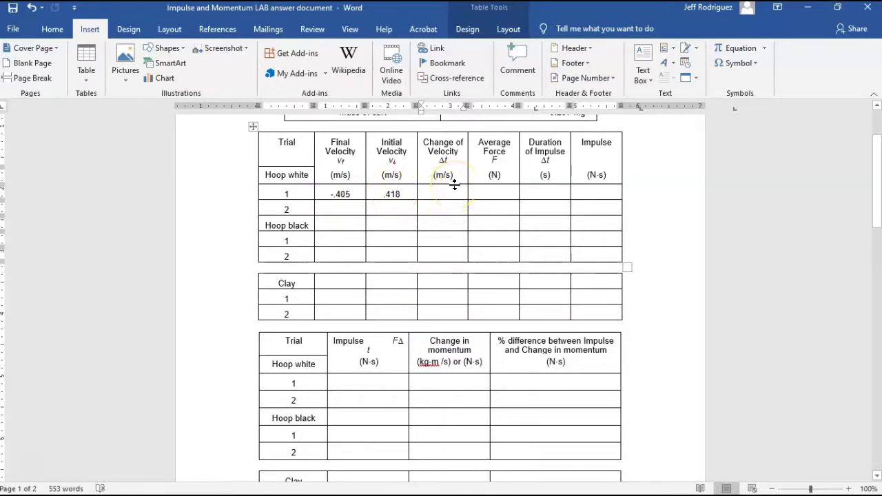
type("-.823")
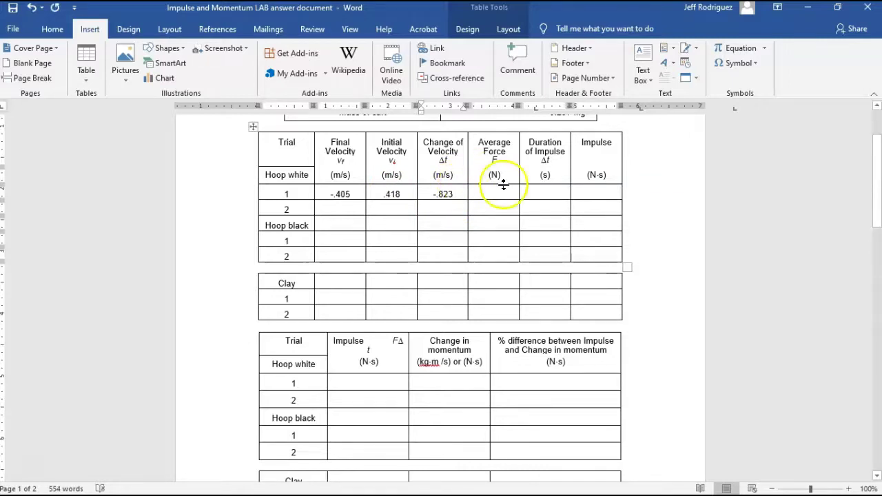
- After Δp=mΔv= in question 1, type the working .297kg*-.823= .244 kgm/s
scroll(433, 279, "down", 5)
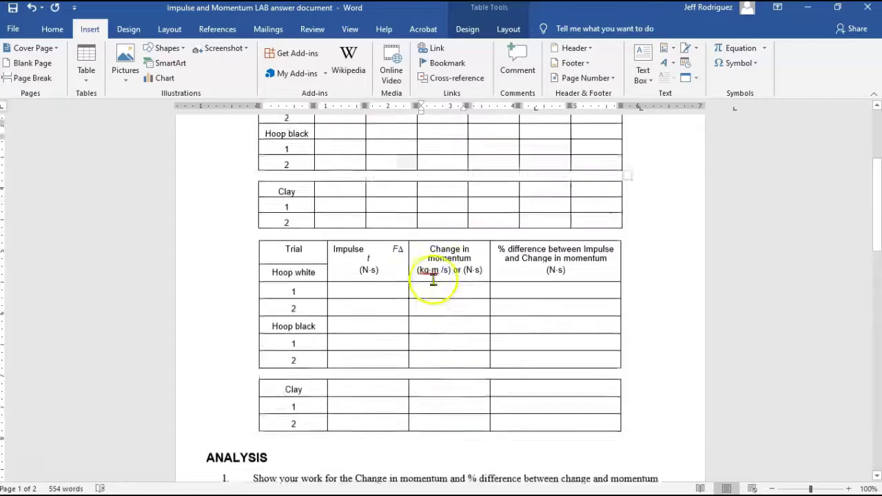
left_click(269, 410)
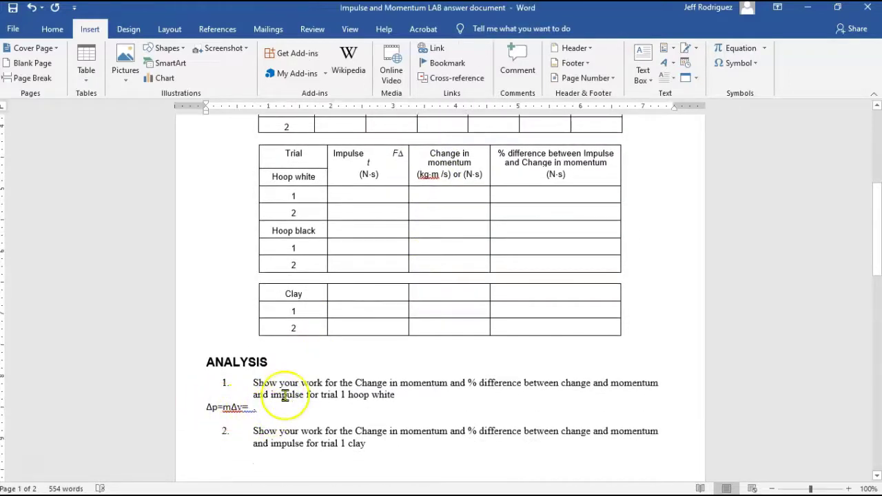
type("297kg*")
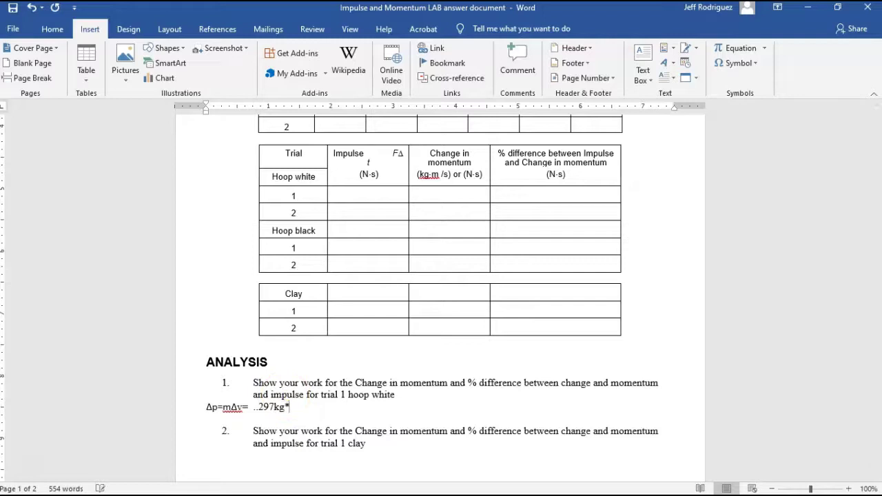
scroll(393, 324, "up", 5)
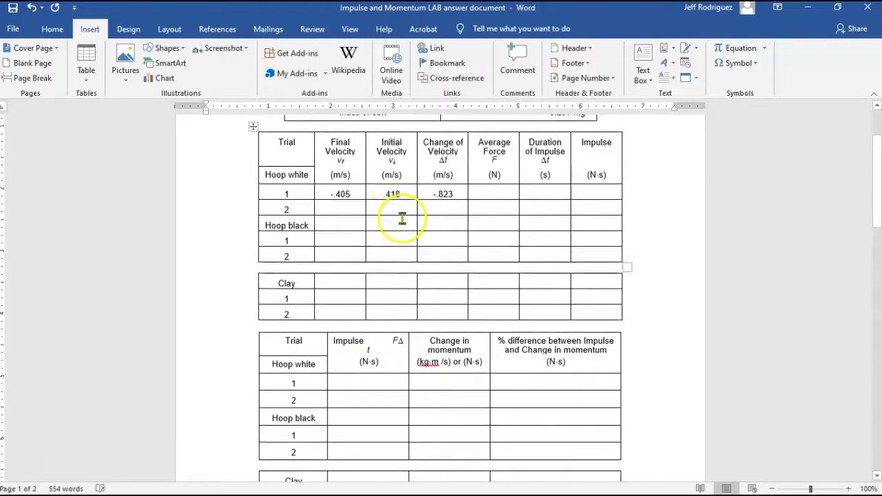
scroll(400, 221, "down", 3)
scroll(400, 222, "down", 1)
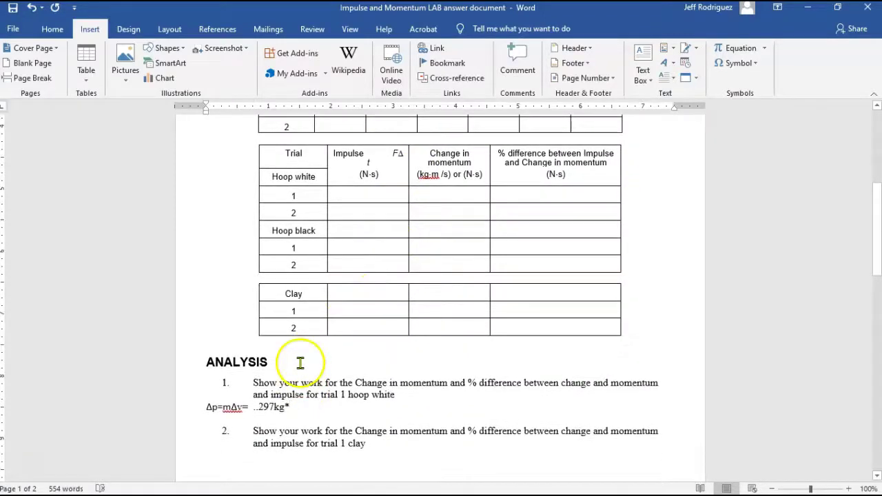
type("-.823= .244 kgm/s")
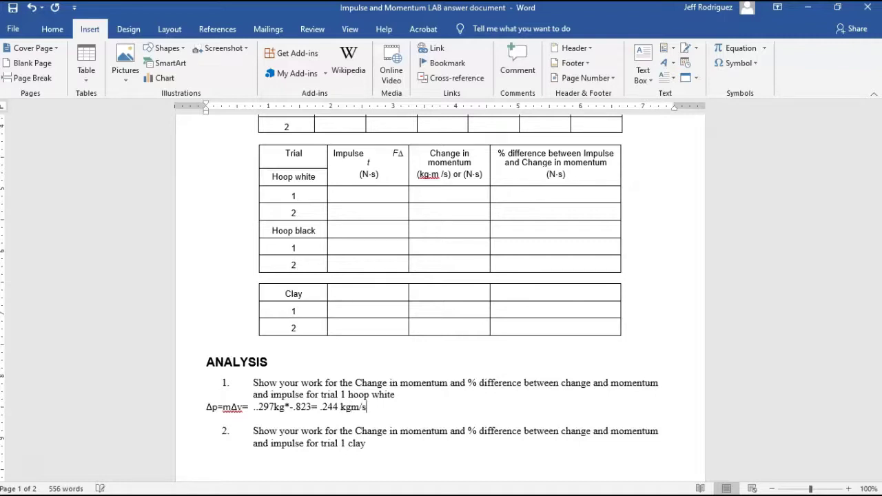
scroll(483, 305, "up", 8)
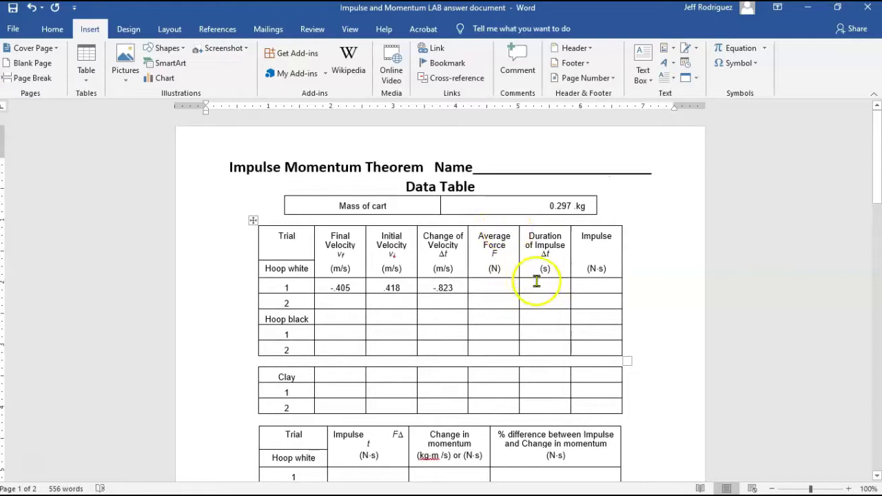
- In Logger Pro, replace the old Force statistics with new impact-region stats (mean -0.7707 N)
scroll(610, 282, "down", 5)
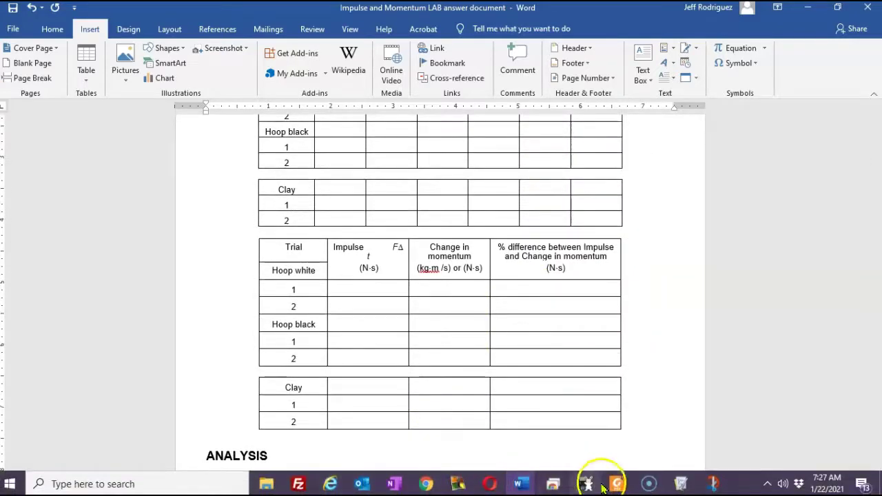
left_click(680, 484)
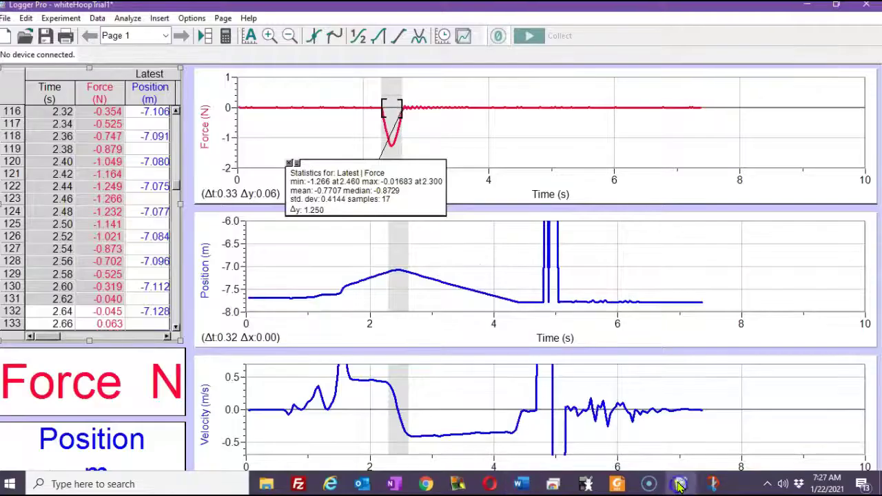
left_click(291, 162)
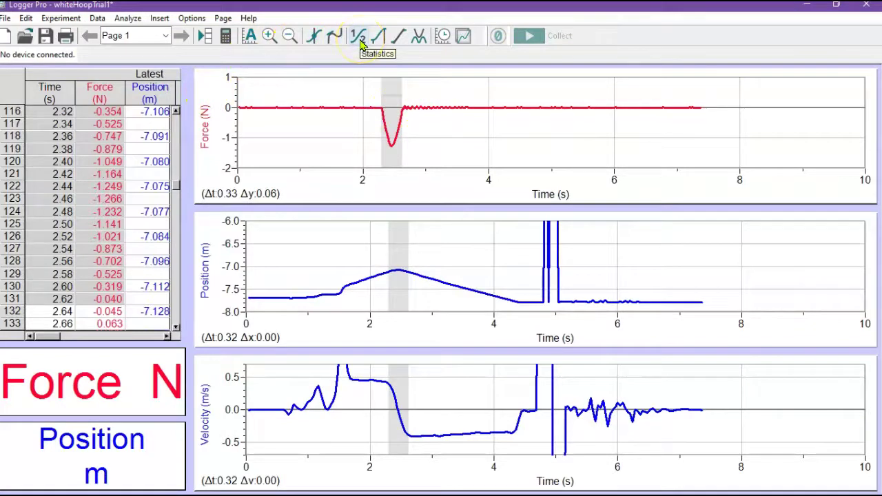
left_click(223, 133)
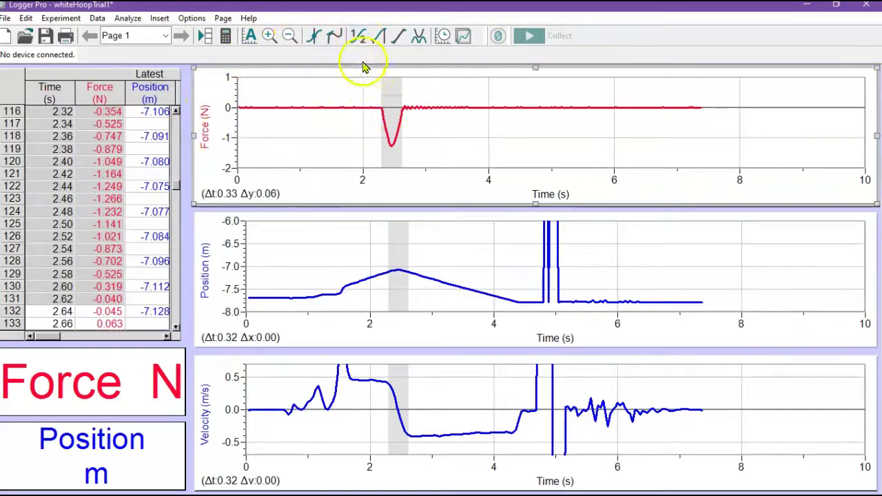
left_click(358, 40)
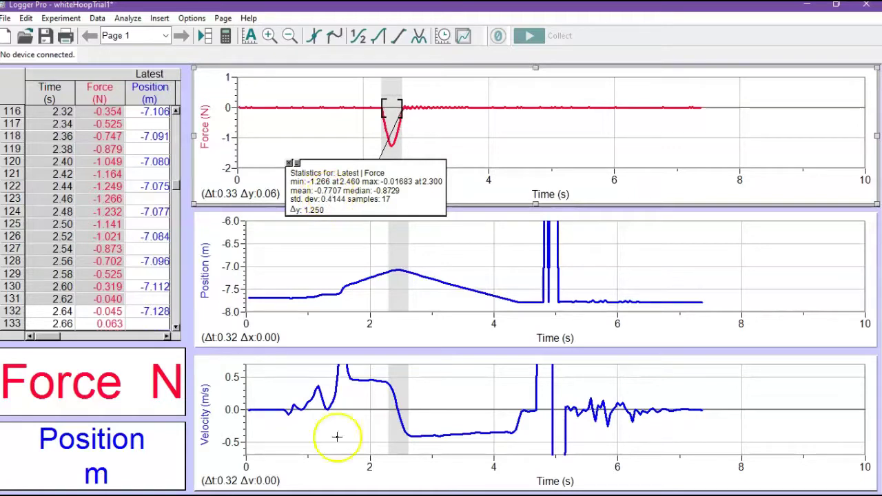
mouse_move(365, 492)
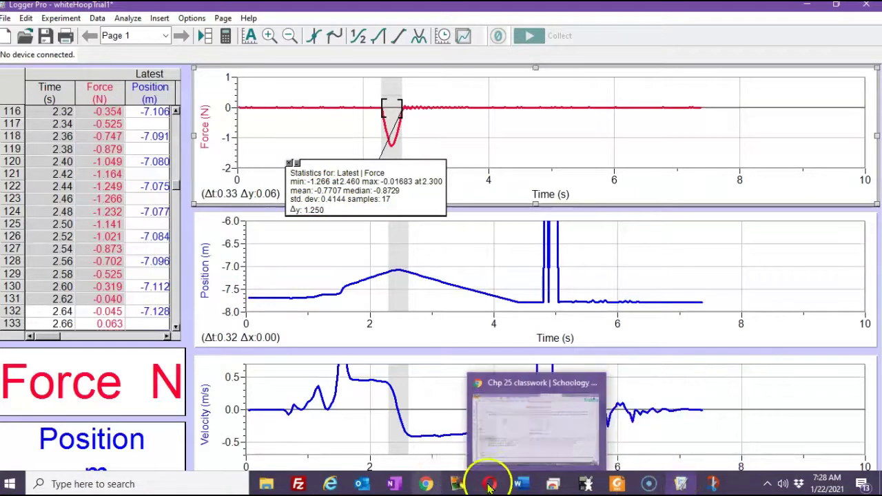
- Type -.771 into the Average Force cell of Hoop white trial 1 in Word
mouse_move(521, 482)
left_click(559, 448)
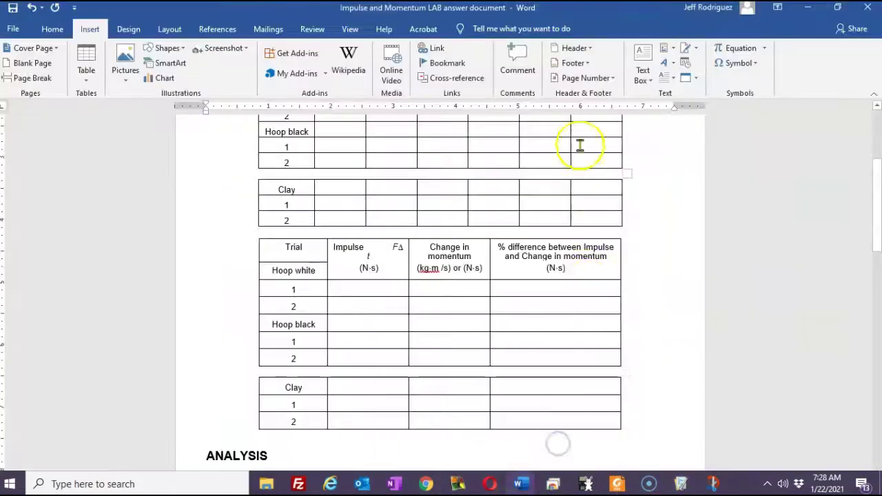
scroll(575, 163, "up", 5)
left_click(485, 255)
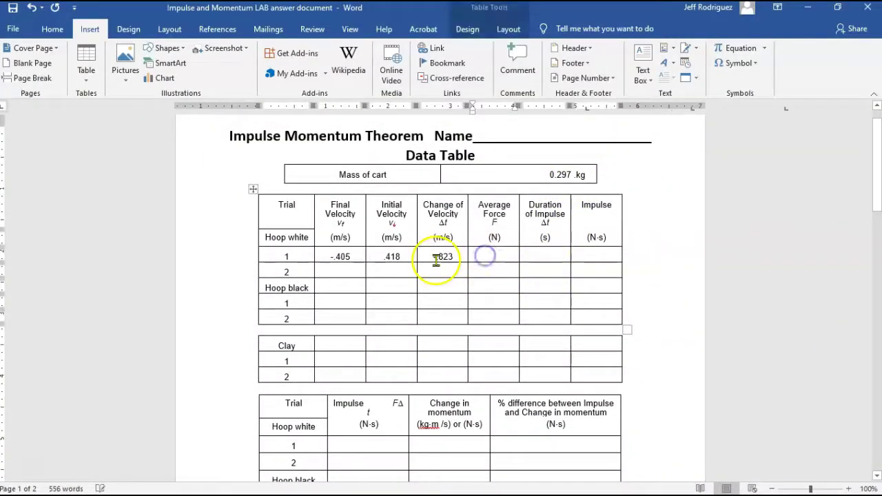
type("-")
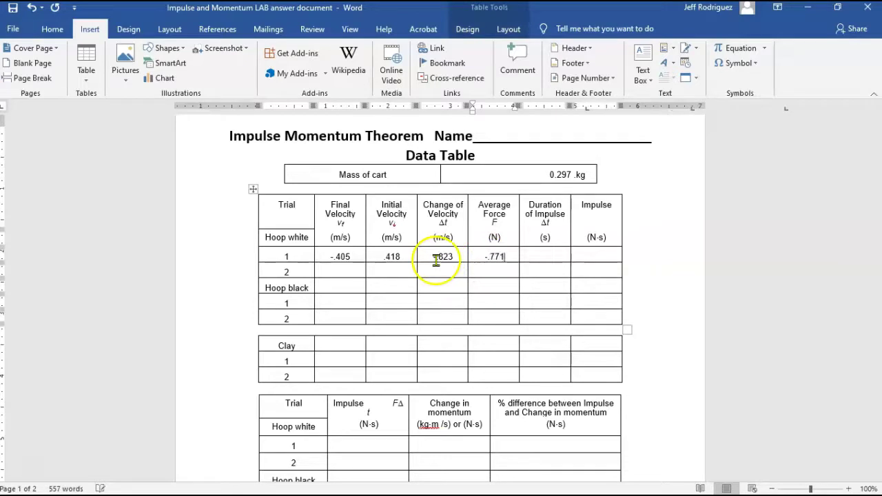
type(".771")
mouse_move(452, 483)
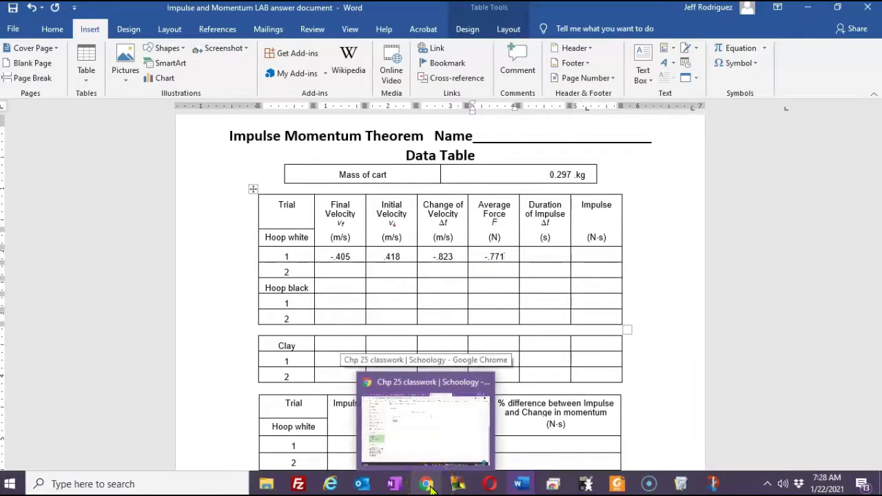
- Bring Logger Pro forward and scroll through the whiteHoopTrial1 force readings
mouse_move(673, 490)
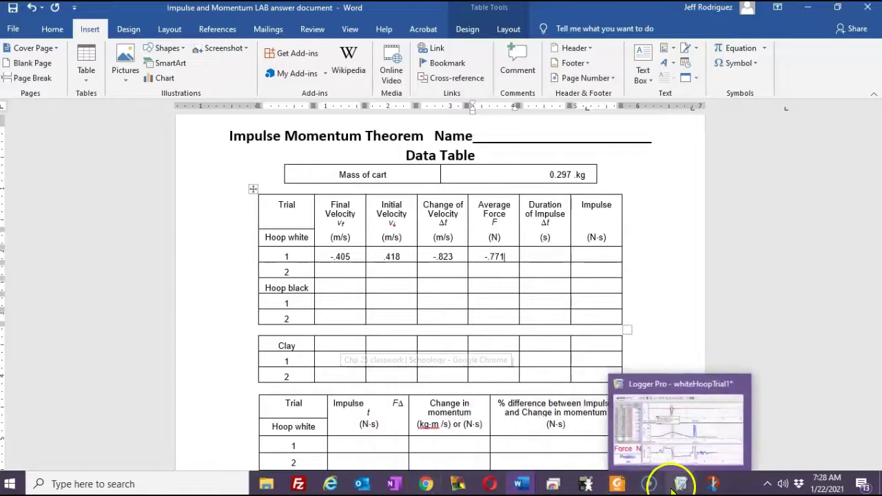
left_click(670, 424)
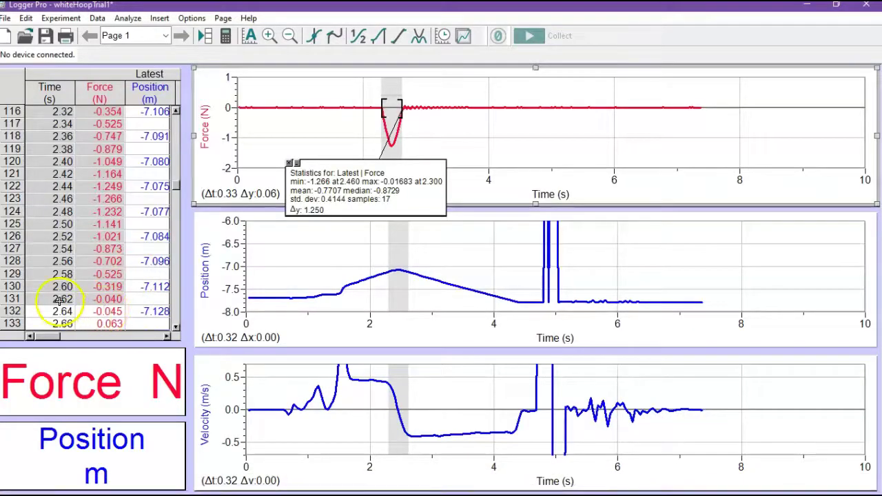
left_click(176, 111)
left_click(176, 111)
left_click(176, 111)
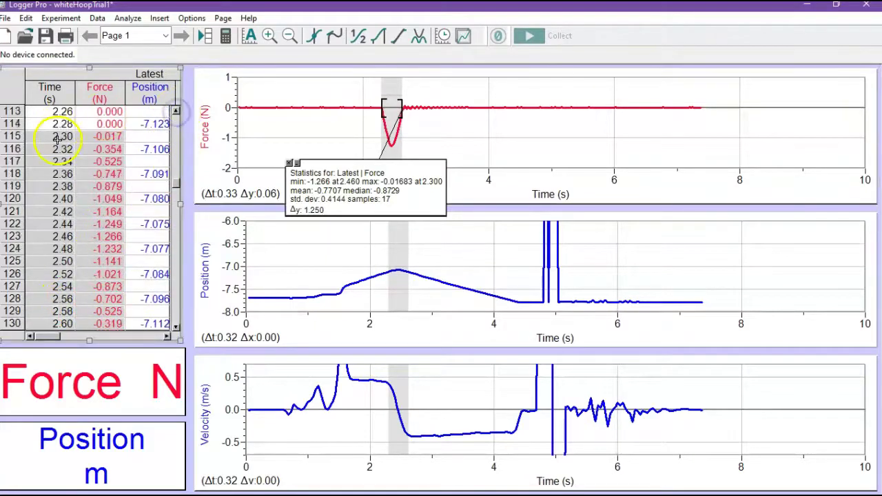
left_click(176, 327)
left_click(176, 327)
left_click(176, 327)
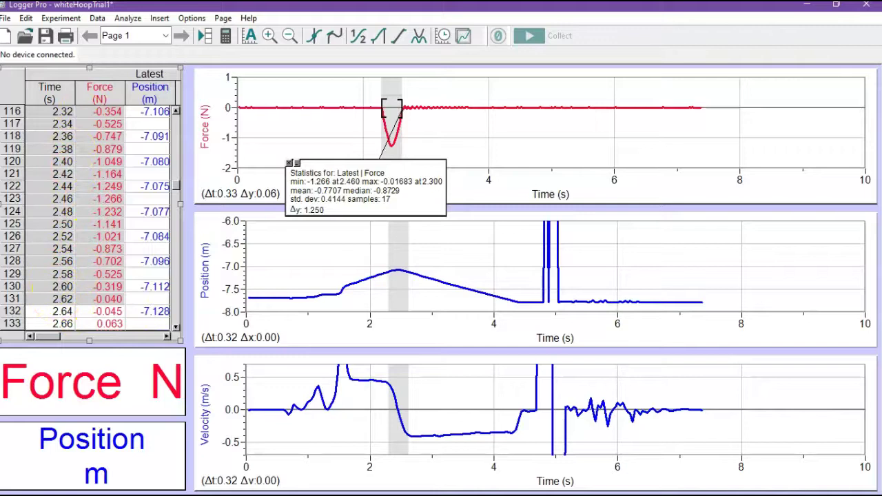
- Enter .32 s as trial 1's impulse duration and begin typing its impulse, -.246
mouse_move(428, 486)
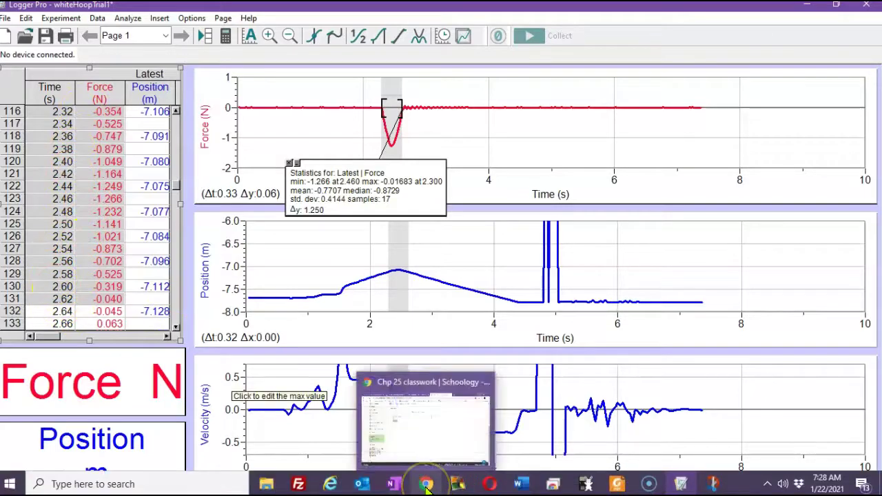
mouse_move(522, 485)
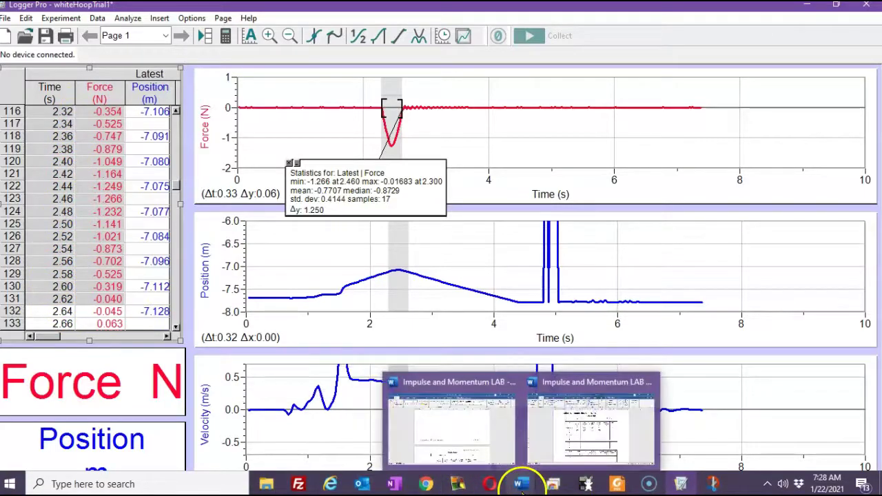
left_click(570, 440)
left_click(537, 254)
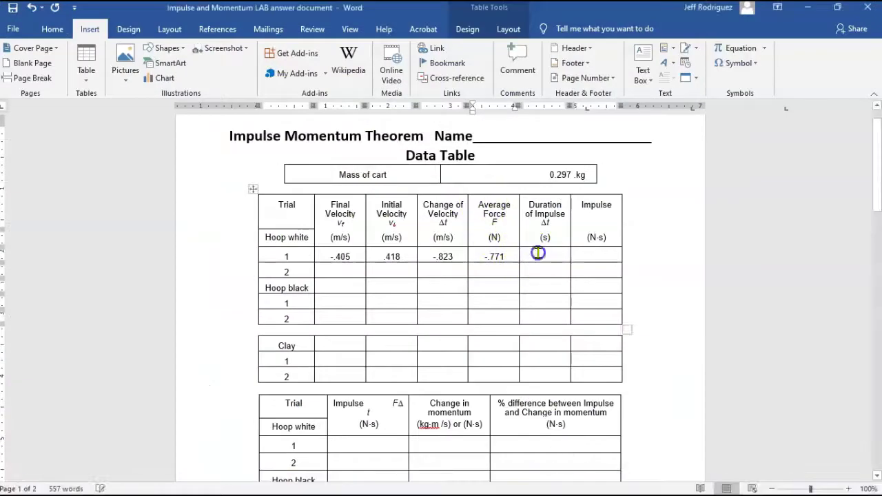
type(".32")
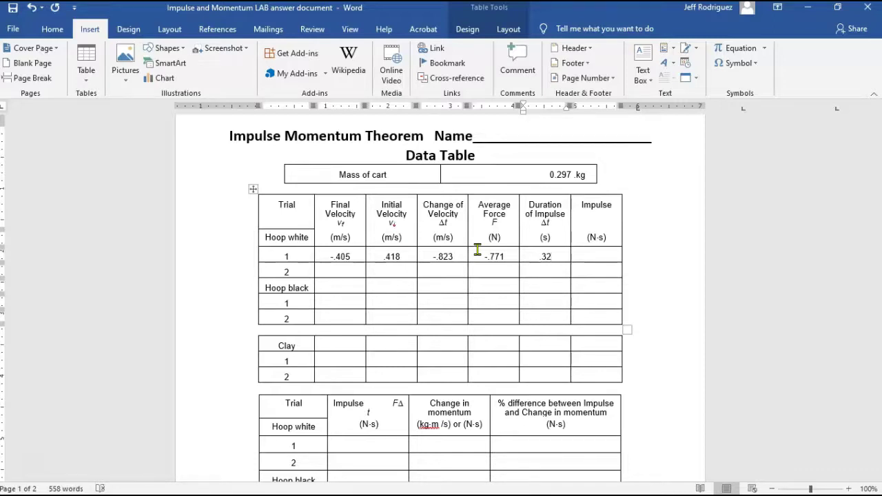
left_click(601, 254)
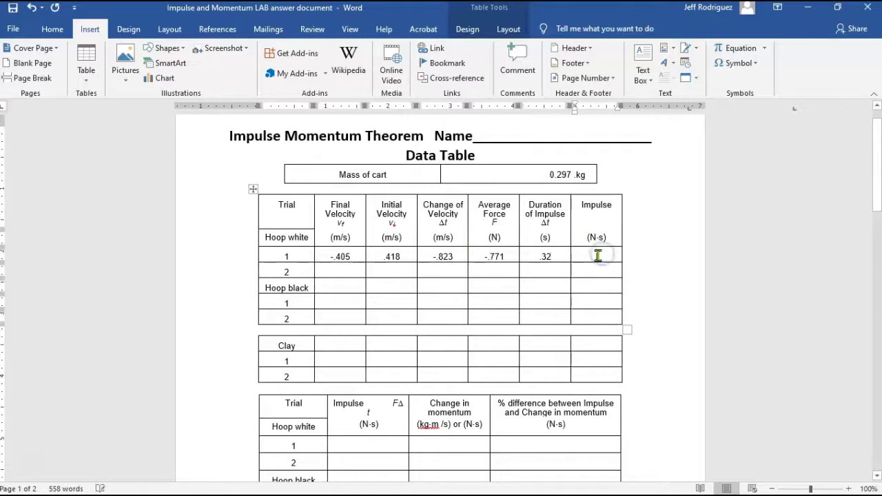
type("-.246")
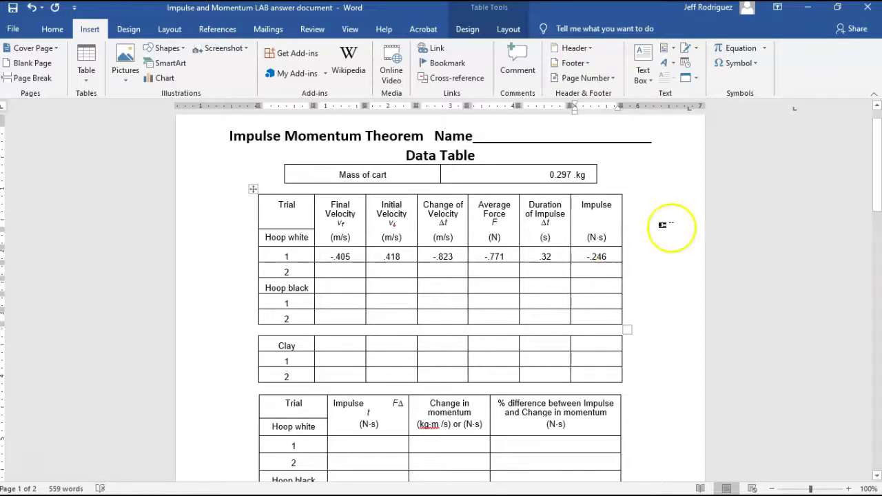
- Fill the comparison table's trial 1 row with impulse -.246 and momentum change -.244
scroll(569, 309, "down", 3)
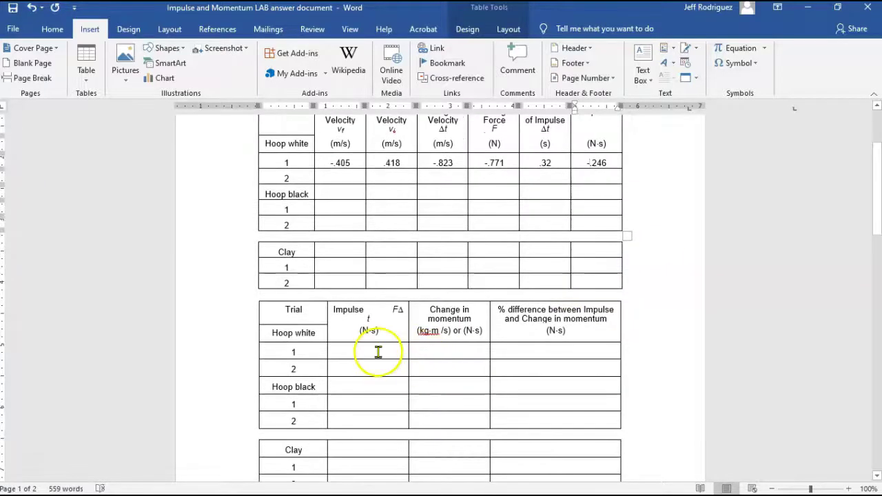
left_click(376, 351)
type("-.246")
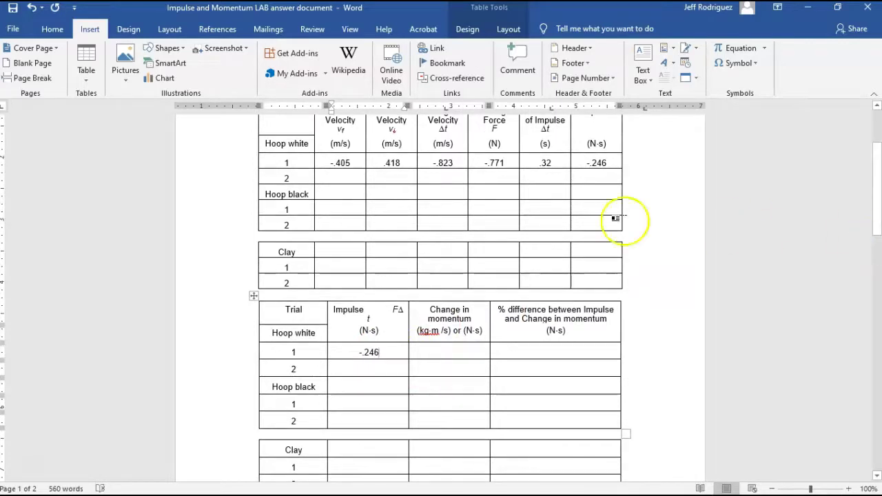
scroll(400, 469, "down", 5)
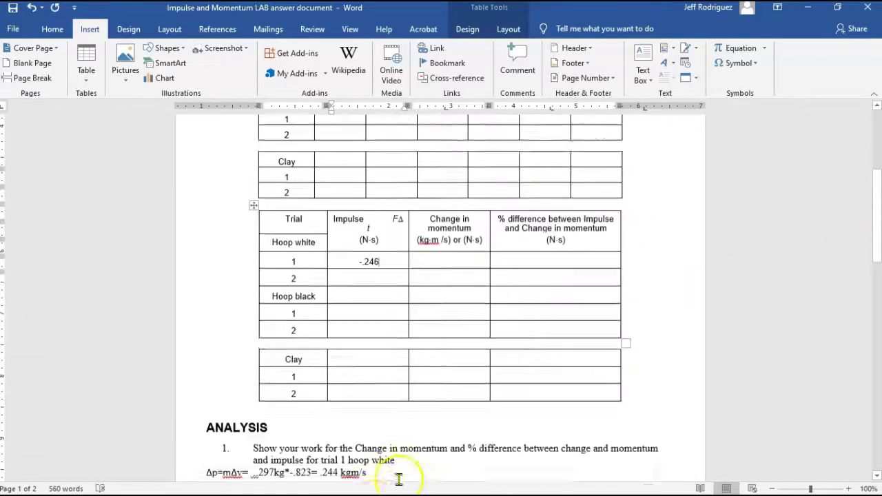
left_click(431, 195)
type("-.244")
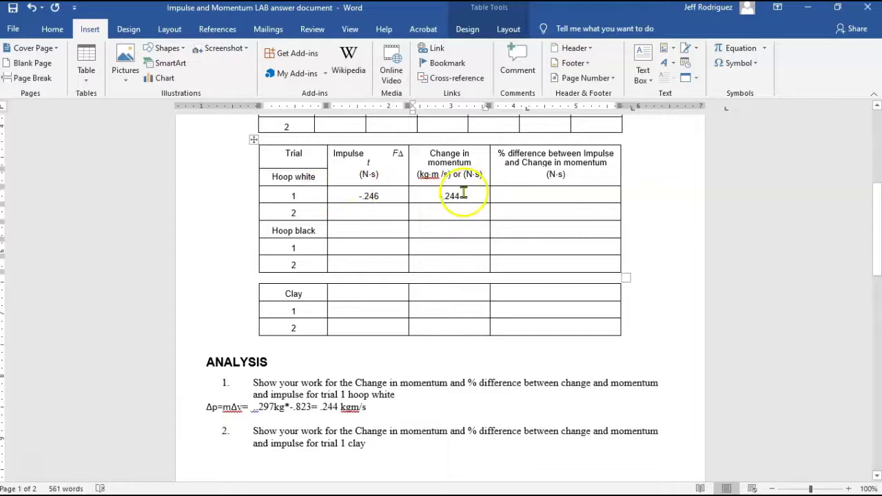
mouse_move(404, 491)
left_click(679, 484)
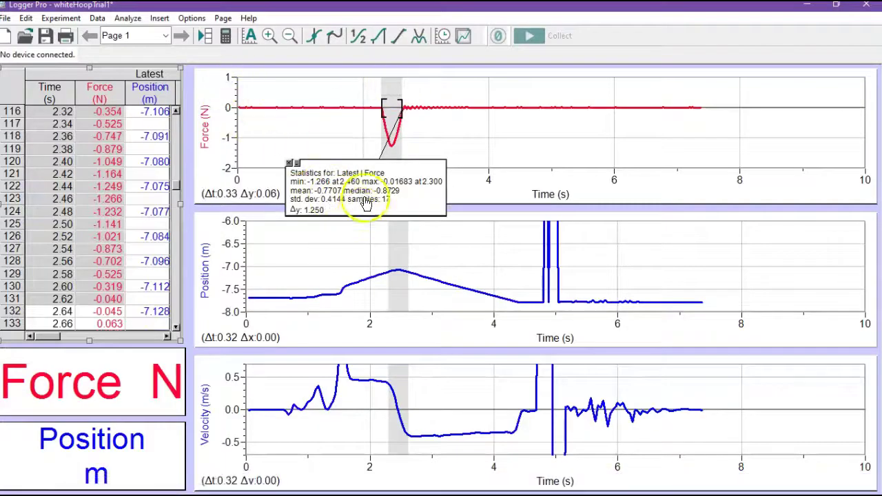
- Integrate the Force impact region (-0.2618 N·s), then remove the integral readouts from all graphs
left_click_drag(365, 207, 579, 139)
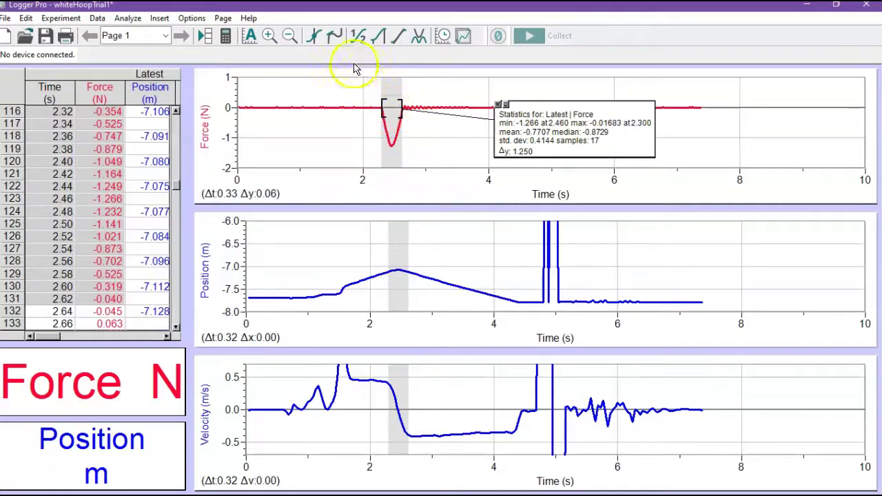
left_click(381, 40)
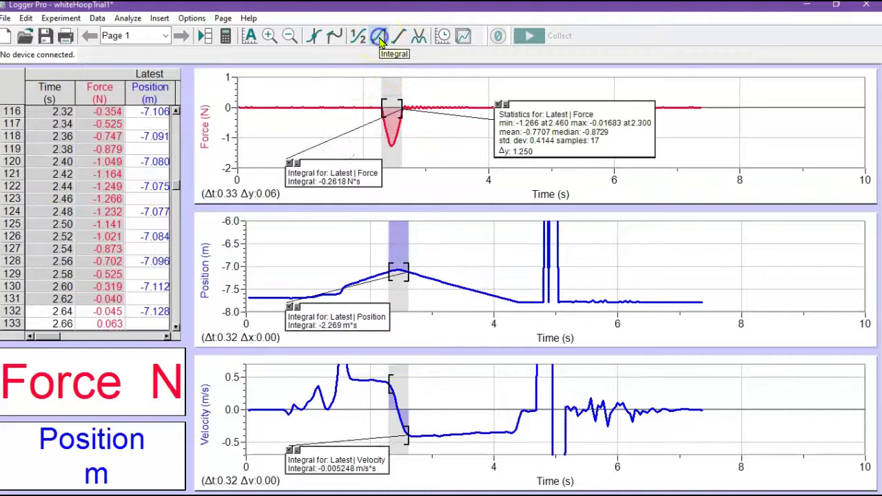
left_click(289, 307)
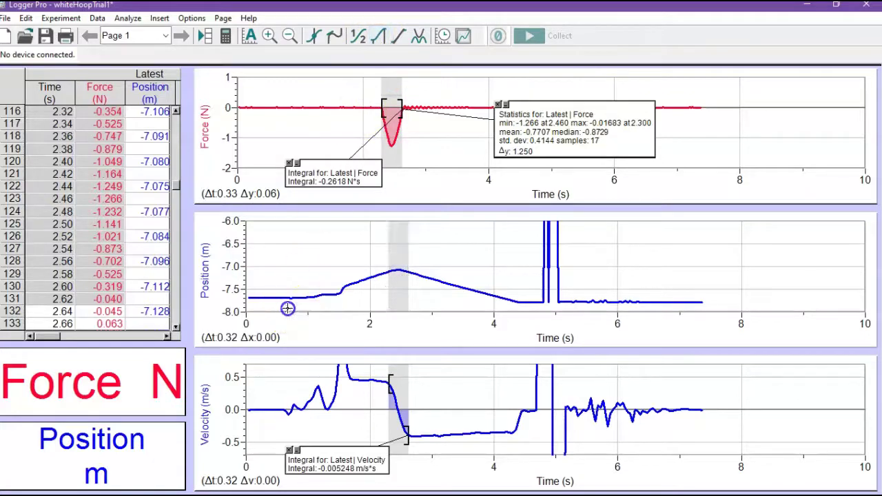
left_click(289, 451)
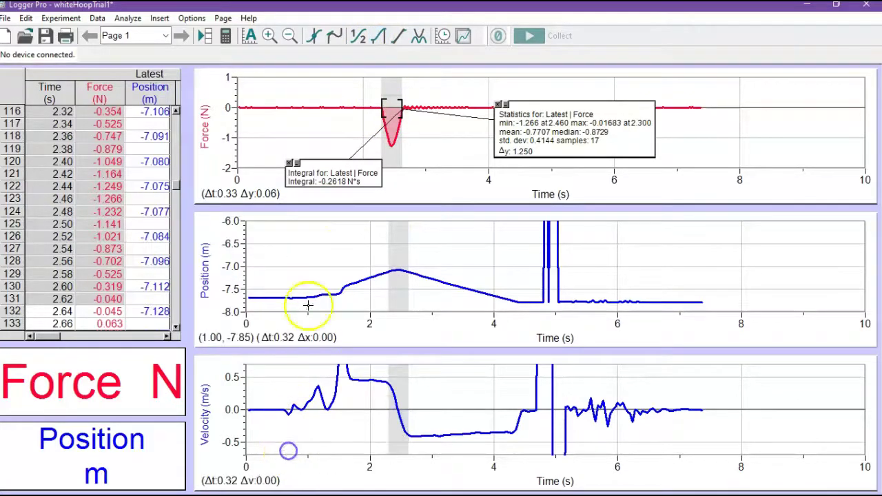
left_click(290, 163)
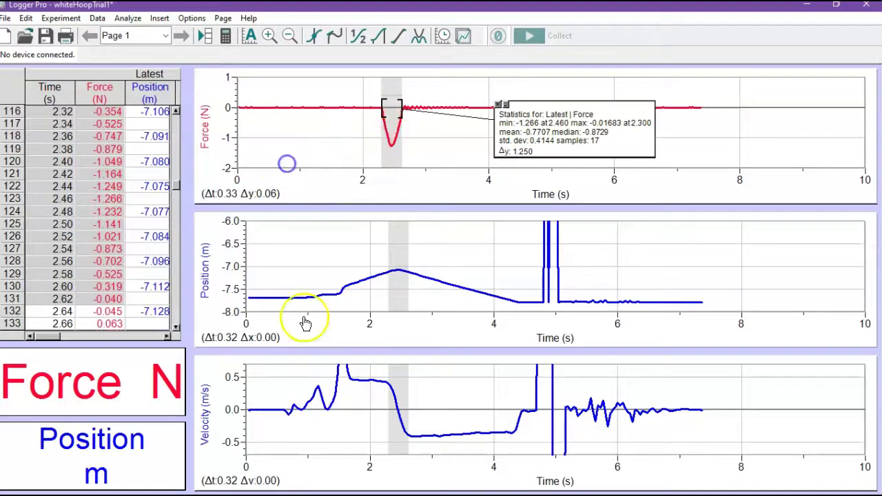
- Return to the Word lab document and check trial 1's impulse value of -.246
mouse_move(386, 492)
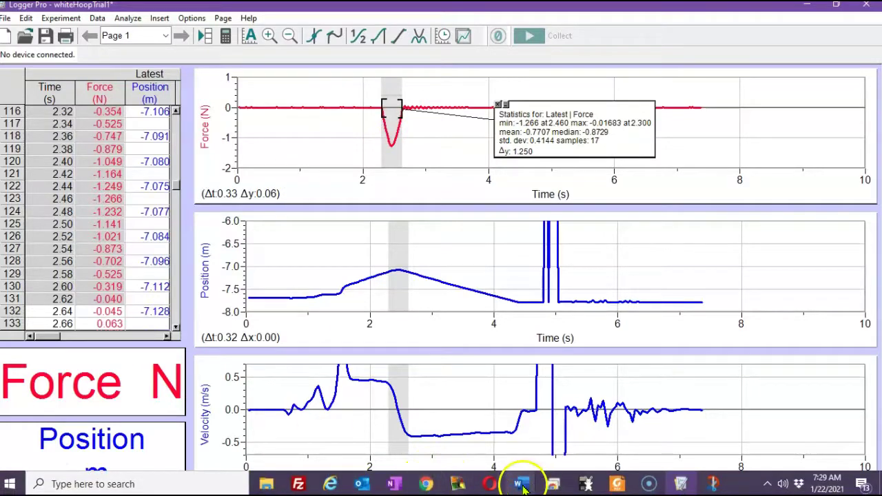
mouse_move(521, 480)
left_click(567, 428)
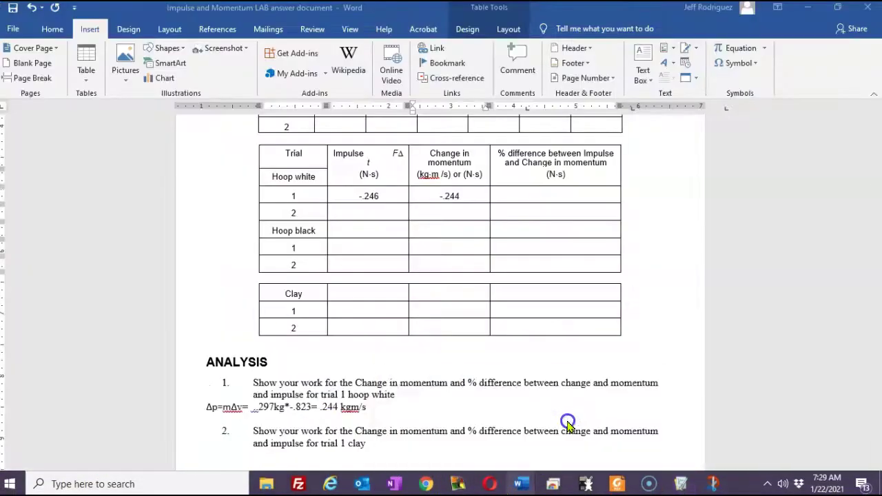
left_click(384, 195)
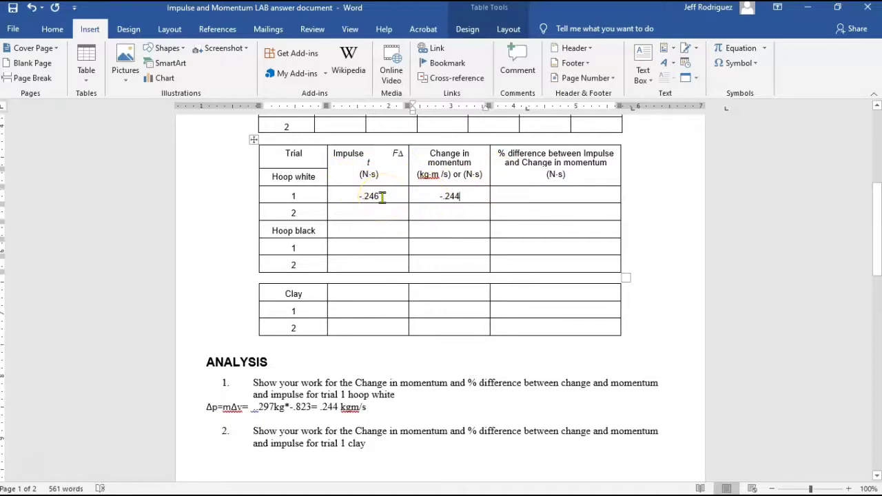
- After the momentum line, type %diff=diff/avg*100= (-.246- -.244)Ns/((-.246+-.244)Ns/2)*100=
left_click(405, 408)
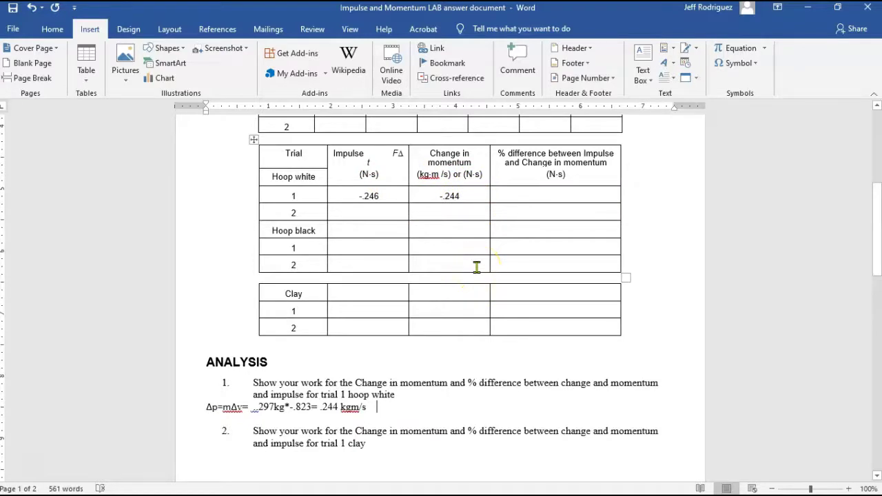
type("%diff")
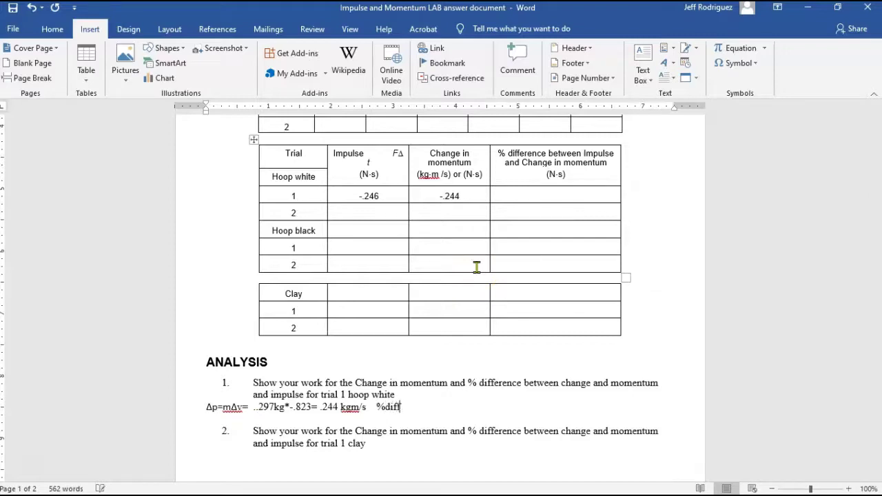
type("=diff/avg*100= (")
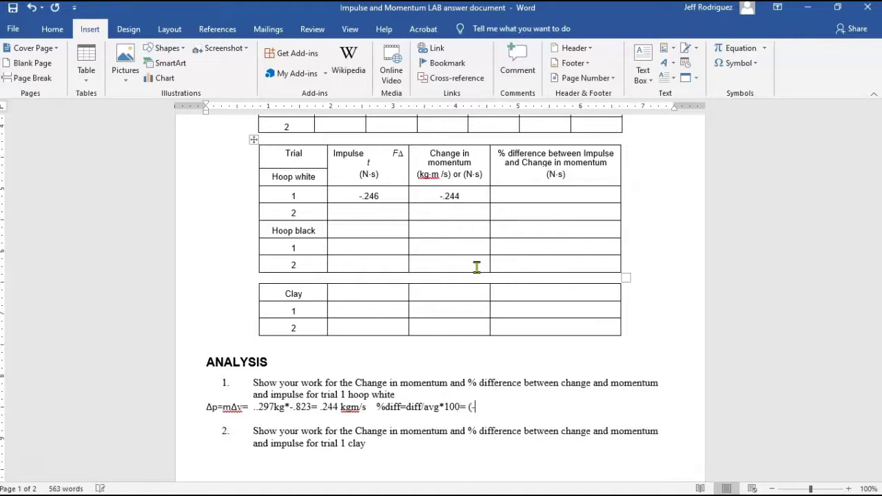
type("-.246- -.244)Ns/")
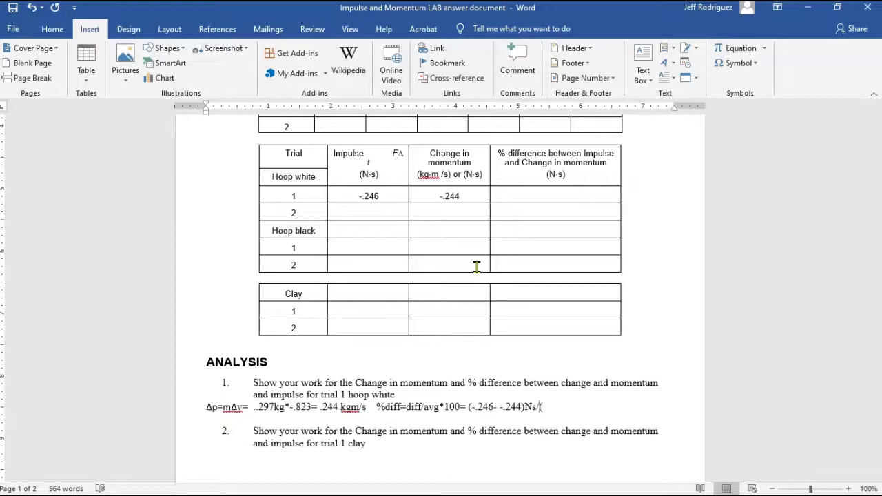
type("(-.246+-.244")
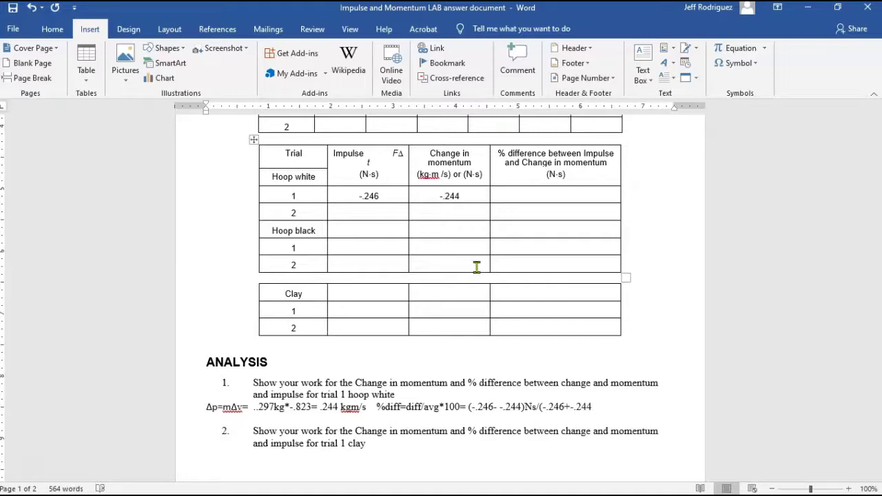
type(")/2)")
key("Left")
key("Left")
key("Left")
key("Left")
key("Left")
key("Left")
key("Left")
key("Left")
key("Left")
type("(")
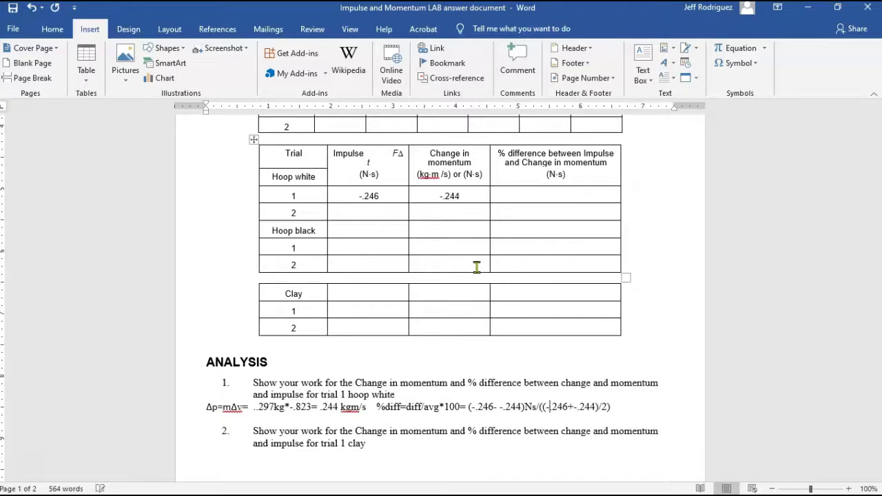
key("Right")
key("Right")
key("Right")
key("Right")
key("Right")
key("Right")
key("Right")
key("Right")
key("Right")
key("Right")
key("Right")
key("Right")
key("Right")
type("Ns")
key("End")
type("*100=")
left_click(369, 406)
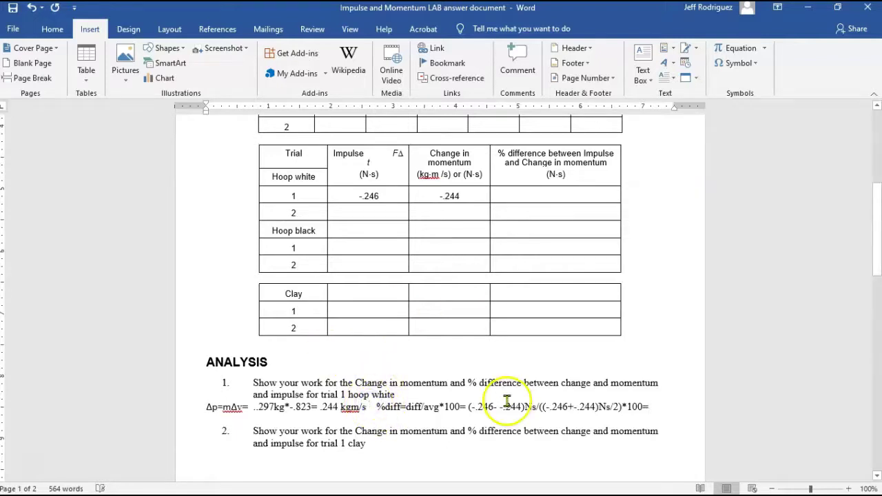
- Move the %diff working to its own line and complete it as -.002/-.245*100=.8%
key("Return")
left_click(538, 416)
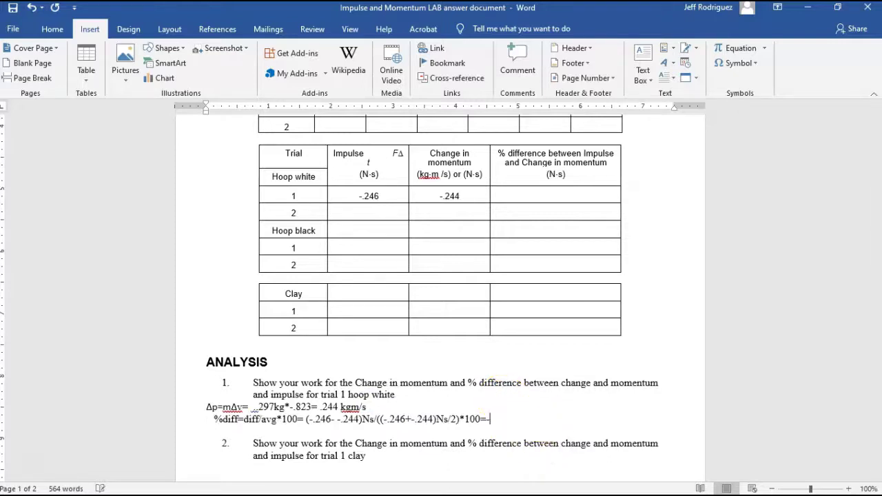
type("-.02/-.245*100")
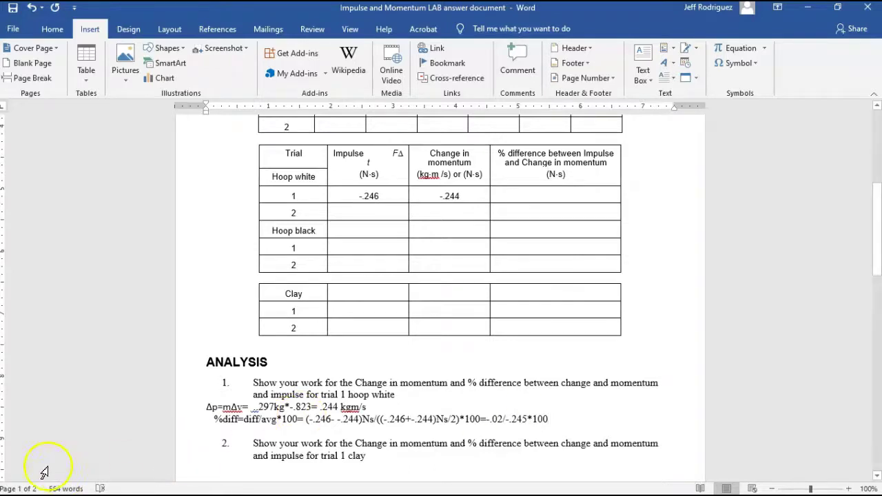
left_click(495, 421)
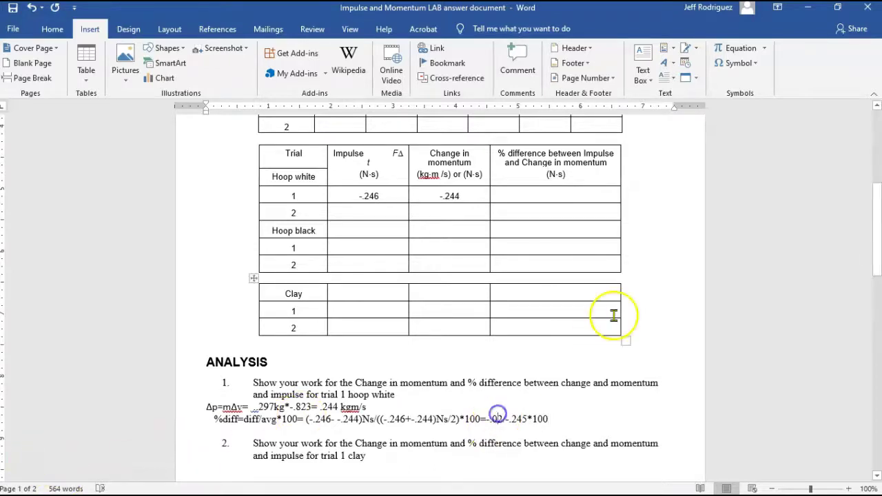
type("0")
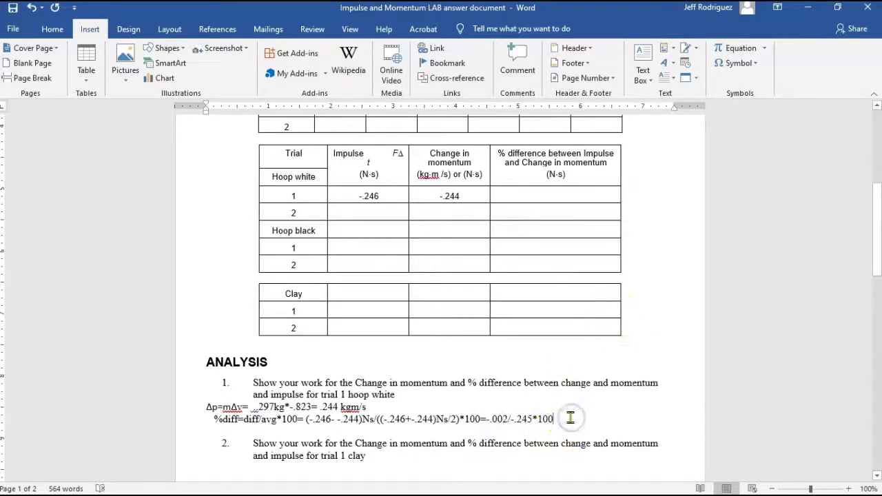
type("=.8%")
- Correct the result to 0.8% and enter 0.8% in trial 1's % difference cell
left_click(611, 411)
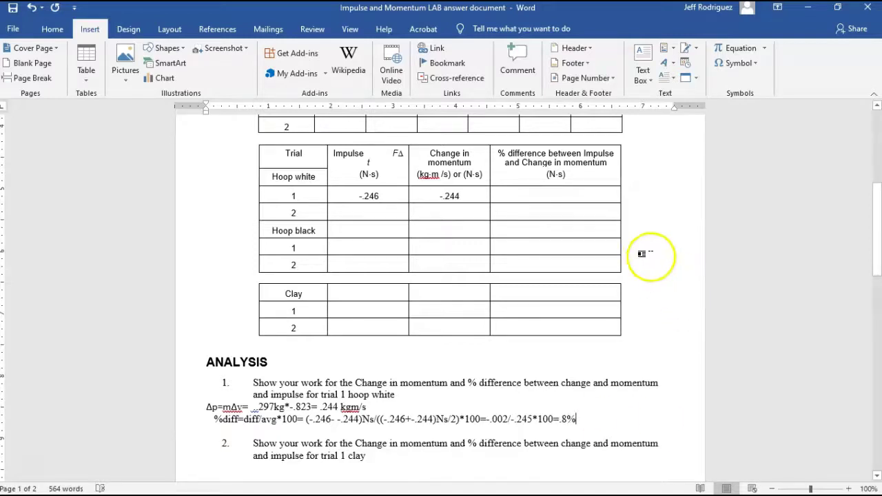
left_click(629, 387)
key("Left")
key("Left")
type("0")
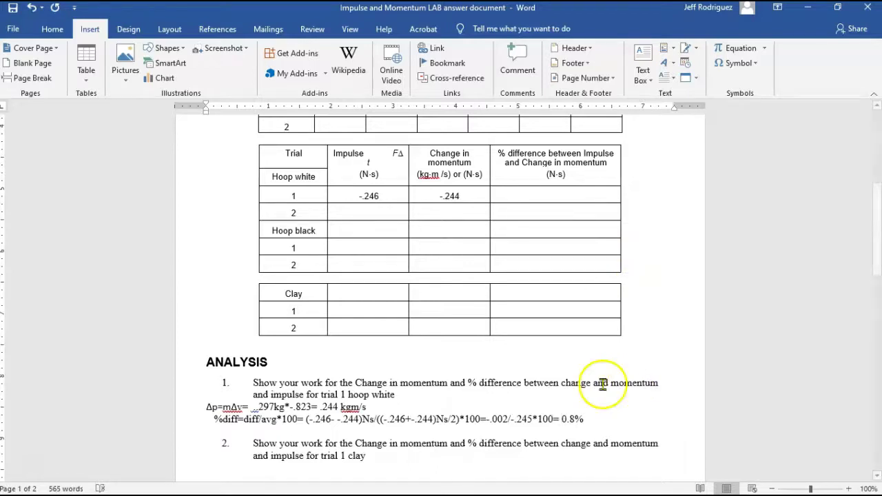
left_click(503, 194)
type("0.8")
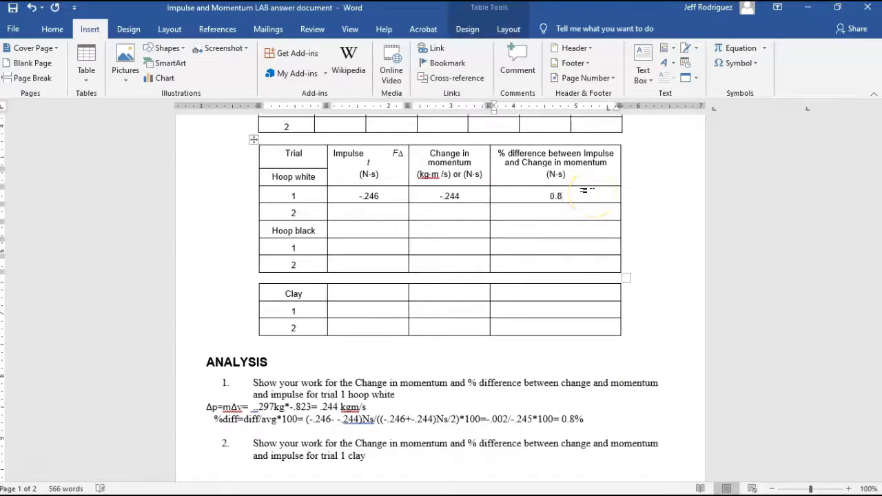
type("%")
- Review the hoop black and clay trial 1 rows of the results table
scroll(340, 209, "up", 3)
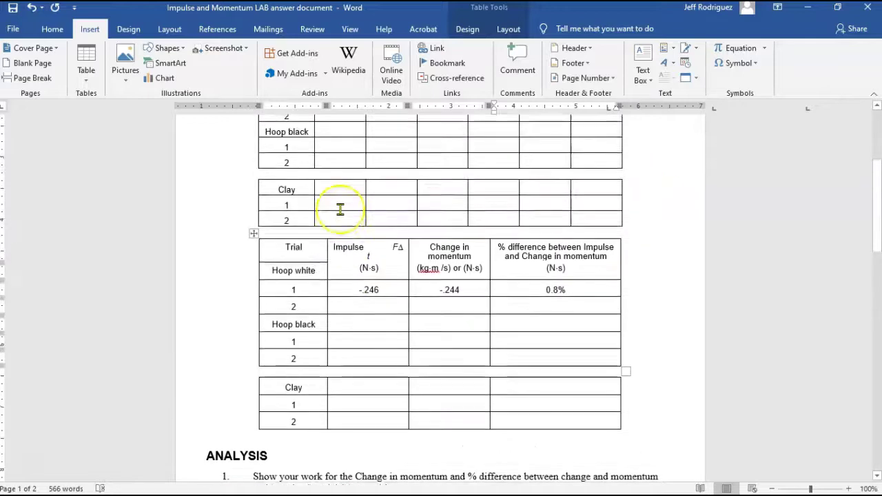
scroll(339, 207, "up", 1)
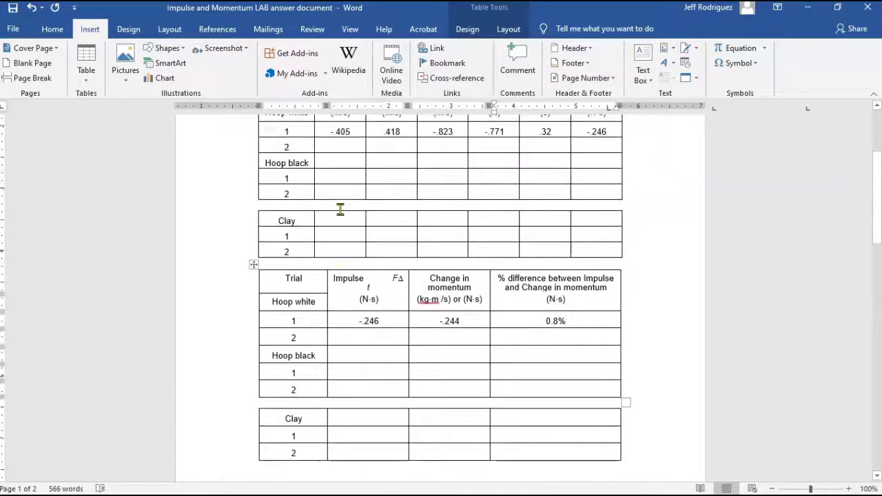
left_click(309, 371)
left_click(315, 436)
left_click(318, 436)
left_click(314, 432)
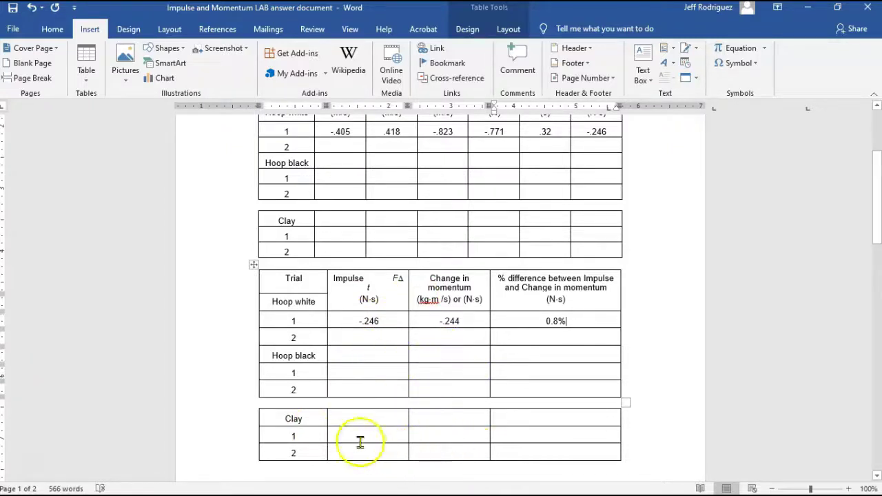
scroll(404, 419, "down", 2)
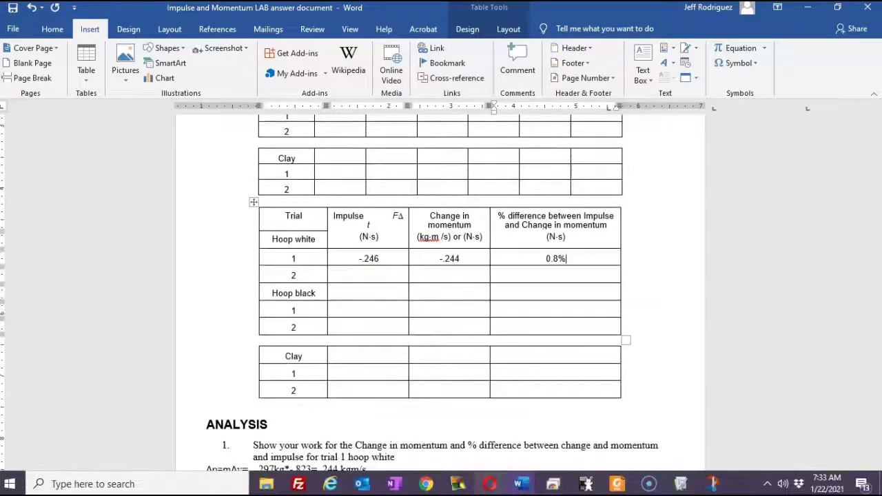
mouse_move(426, 483)
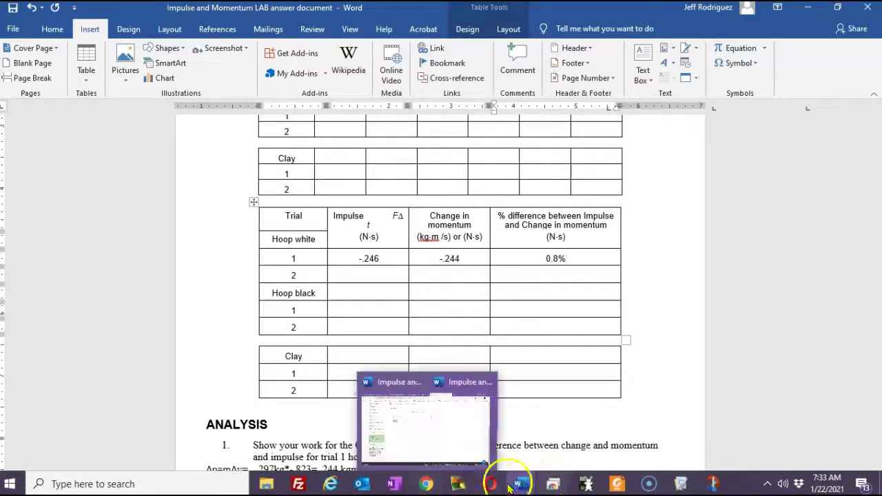
mouse_move(648, 485)
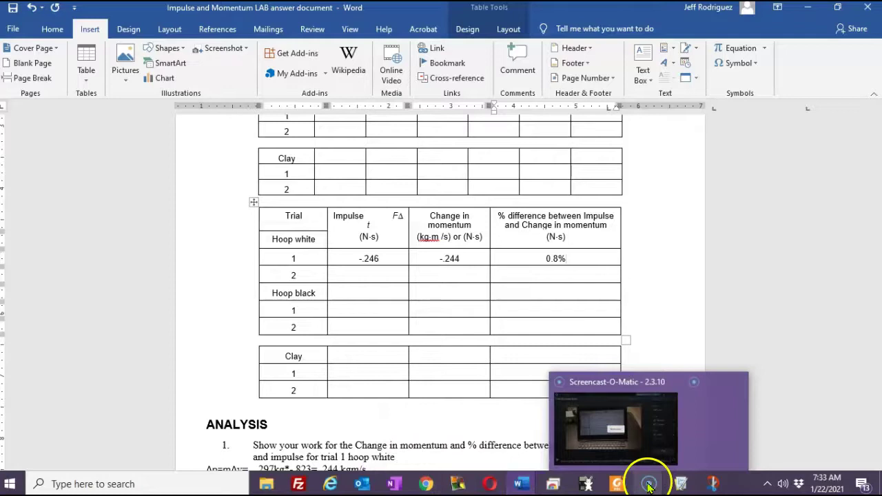